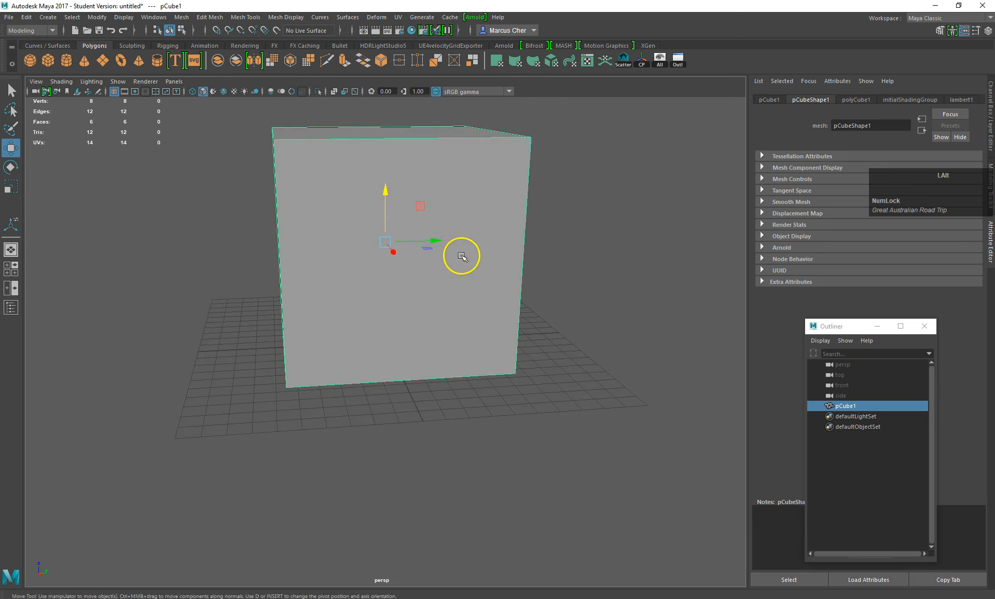
# - Duplicate the cube and move the copy sideways, leaving a gap between it and the original
pyautogui.keyDown('alt'); pyautogui.moveTo(462, 258); pyautogui.dragTo(324, 324, button='middle'); pyautogui.keyUp('alt')
pyautogui.hotkey('ctrl', 'd')
pyautogui.moveTo(306, 312); pyautogui.dragTo(757, 268)
pyautogui.keyDown('alt'); pyautogui.moveTo(758, 269); pyautogui.dragTo(305, 307, button='middle'); pyautogui.keyUp('alt')
# - Delete the original cube's face that points toward the duplicate
pyautogui.keyDown('alt'); pyautogui.moveTo(304, 307); pyautogui.dragTo(362, 275, button='right'); pyautogui.keyUp('alt')
pyautogui.moveTo(220, 285); pyautogui.dragTo(224, 309, button='right')
pyautogui.click(213, 268)
pyautogui.press('Delete')
# - Delete the duplicate cube's face that points toward the original, and return to object mode
pyautogui.keyDown('alt'); pyautogui.moveTo(215, 269); pyautogui.dragTo(417, 247); pyautogui.keyUp('alt')
pyautogui.click(464, 254)
pyautogui.moveTo(464, 254); pyautogui.dragTo(465, 270, button='right')
pyautogui.click(466, 270)
pyautogui.press('Delete')
pyautogui.moveTo(466, 272)
pyautogui.keyDown('alt'); pyautogui.mouseDown()
pyautogui.moveTo(456, 268)
pyautogui.moveTo(466, 250)
pyautogui.mouseUp(); pyautogui.keyUp('alt')
pyautogui.moveTo(467, 251); pyautogui.dragTo(465, 249, button='right')
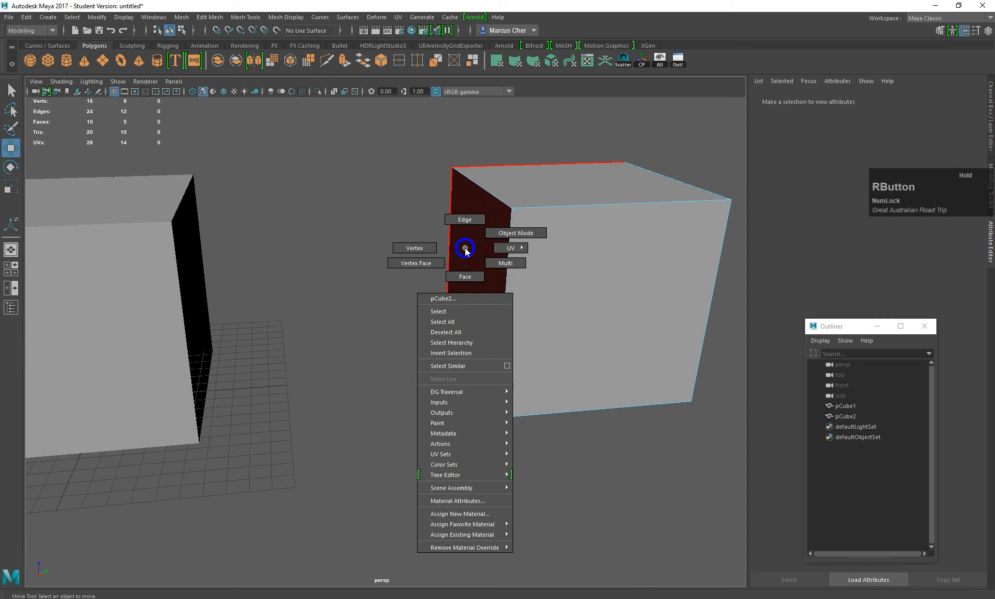
pyautogui.moveTo(465, 249); pyautogui.dragTo(513, 236, button='right')
# - Try to combine the two open cubes into one mesh
pyautogui.keyDown('shift'); pyautogui.click(149, 301); pyautogui.keyUp('shift')
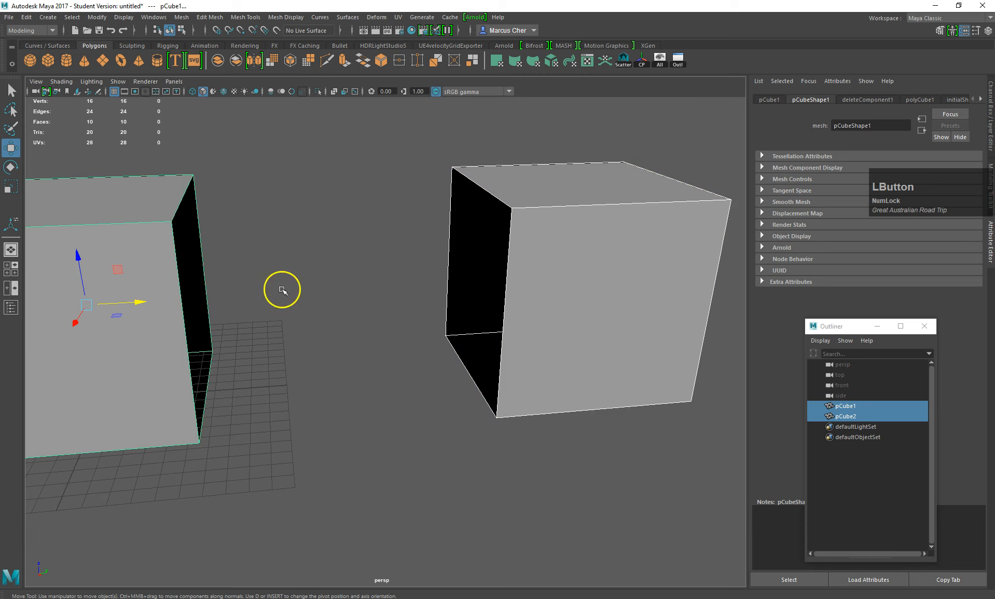
pyautogui.press('space')
pyautogui.click(325, 303)
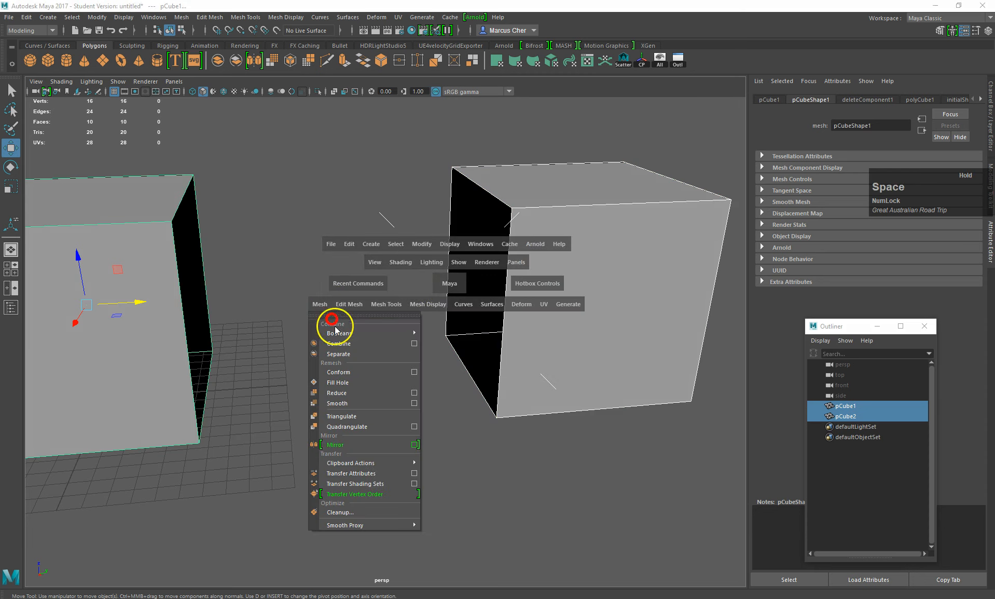
pyautogui.click(357, 350)
pyautogui.scroll(2, 189, 317)
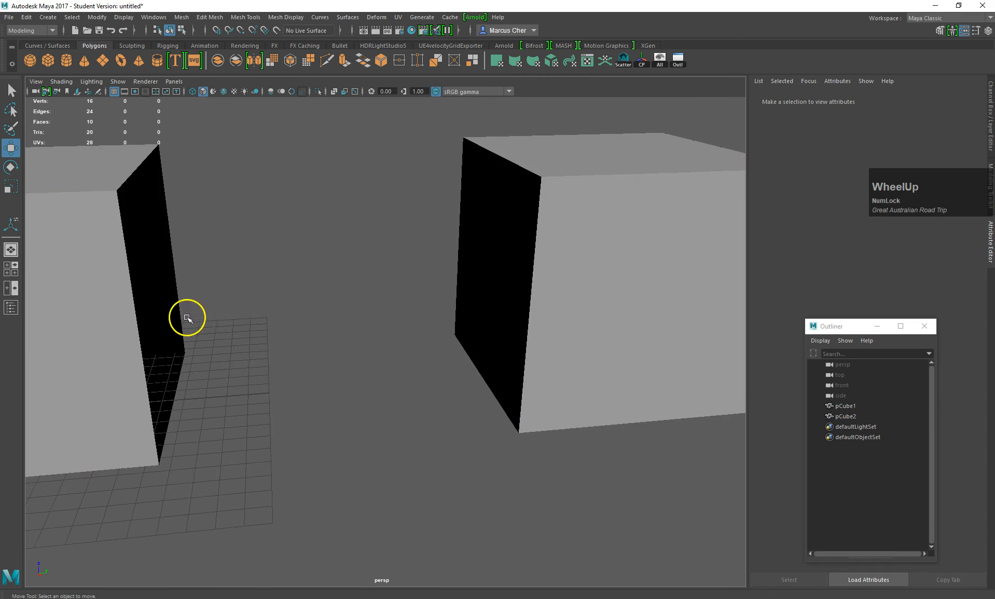
# - Select both open cubes and combine them into a single mesh
pyautogui.click(115, 324)
pyautogui.scroll(-2, 118, 322)
pyautogui.keyDown('shift'); pyautogui.click(534, 266); pyautogui.keyUp('shift')
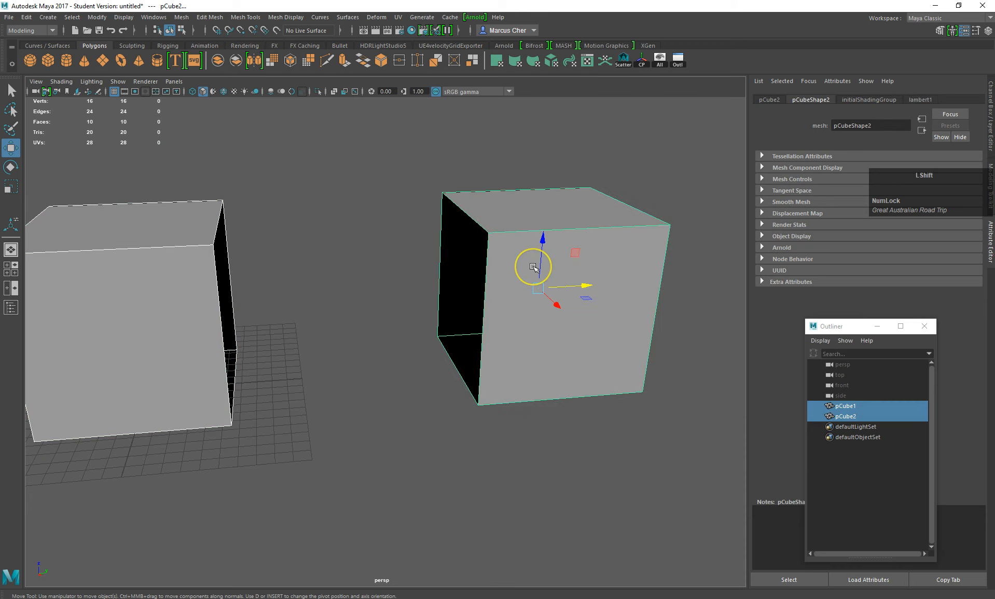
pyautogui.press('space')
pyautogui.moveTo(414, 286); pyautogui.dragTo(422, 333)
pyautogui.click(526, 283)
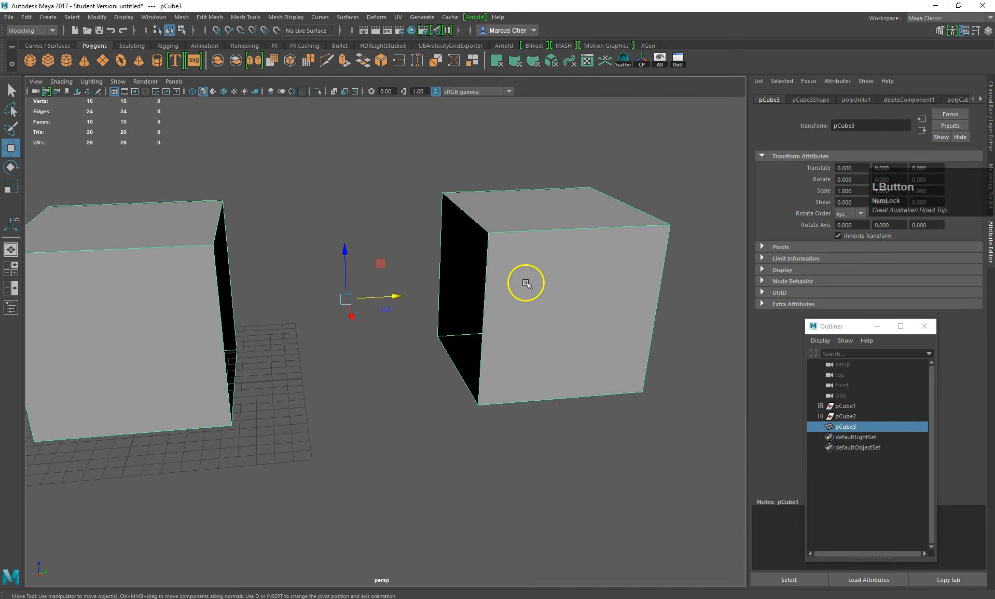
# - Merge the two facing upper front corner vertices of the open ends into one vertex
pyautogui.keyDown('alt'); pyautogui.moveTo(347, 324); pyautogui.dragTo(244, 259); pyautogui.keyUp('alt')
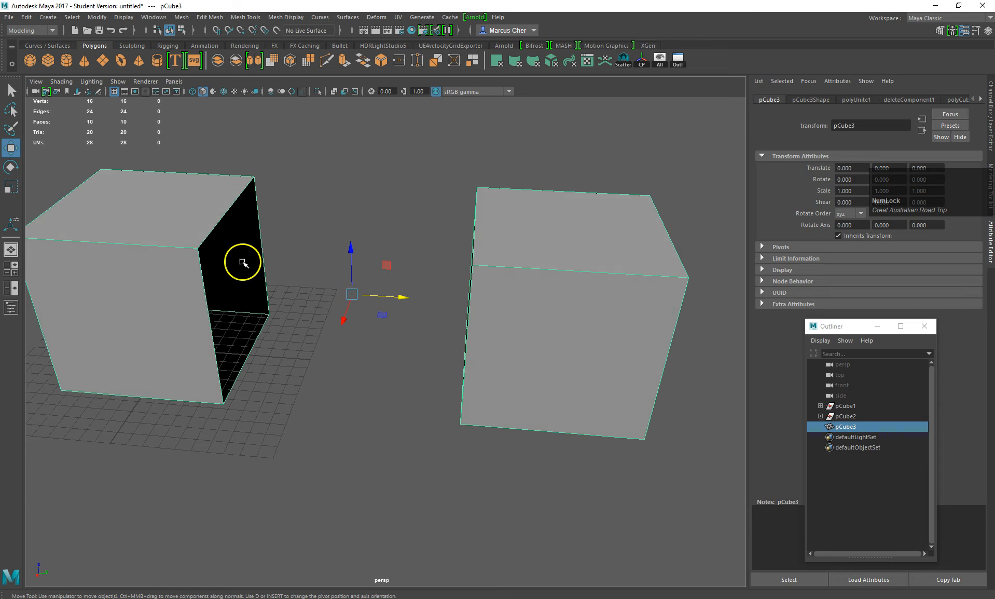
pyautogui.moveTo(201, 218); pyautogui.dragTo(202, 196, button='right')
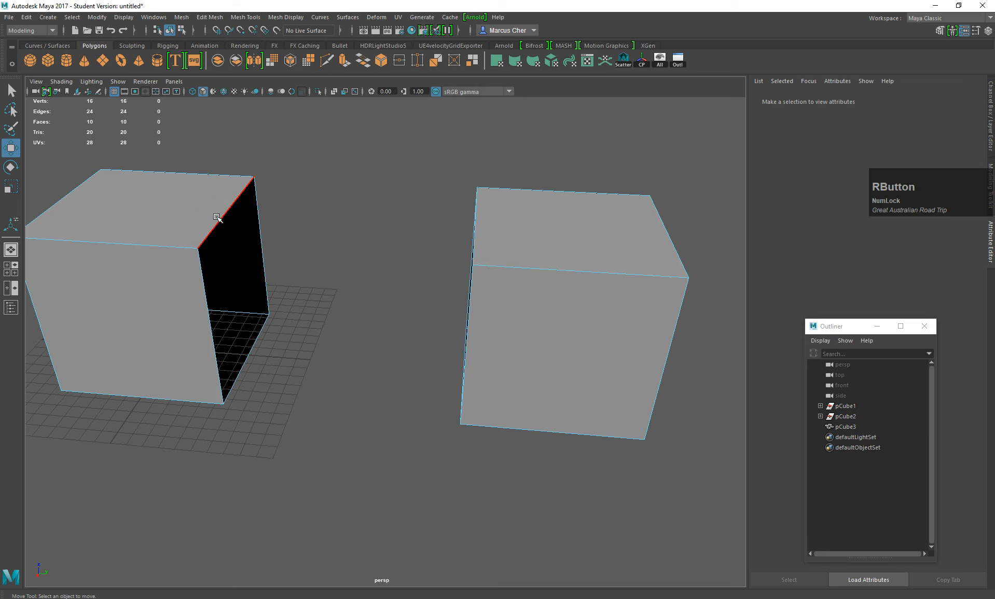
pyautogui.moveTo(211, 233); pyautogui.dragTo(178, 231, button='right')
pyautogui.moveTo(185, 239); pyautogui.dragTo(204, 255)
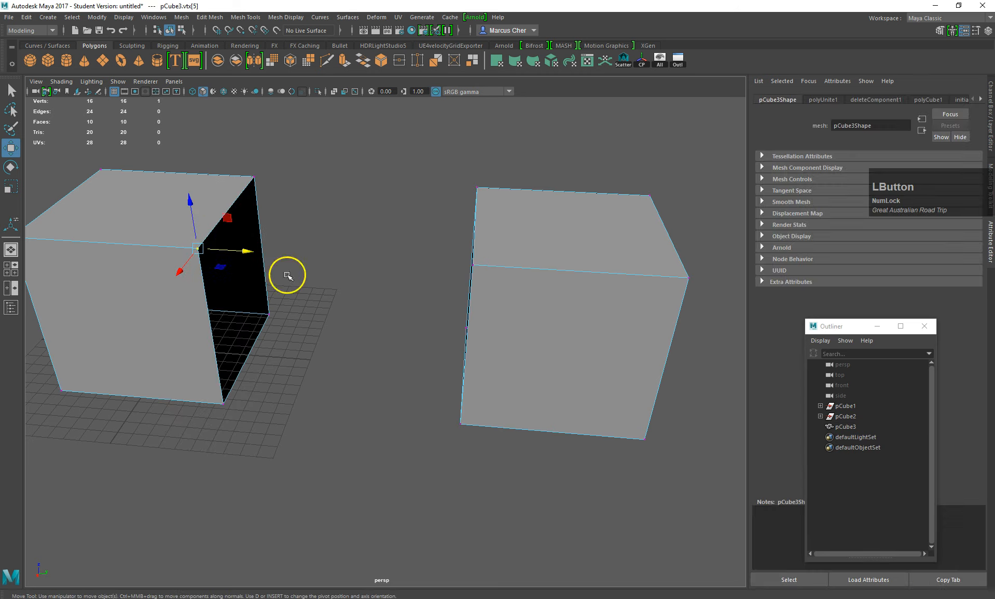
pyautogui.keyDown('alt'); pyautogui.moveTo(416, 291); pyautogui.dragTo(407, 230); pyautogui.keyUp('alt')
pyautogui.keyDown('shift'); pyautogui.click(447, 252); pyautogui.keyUp('shift')
pyautogui.keyDown('alt'); pyautogui.moveTo(282, 284); pyautogui.dragTo(322, 331); pyautogui.keyUp('alt')
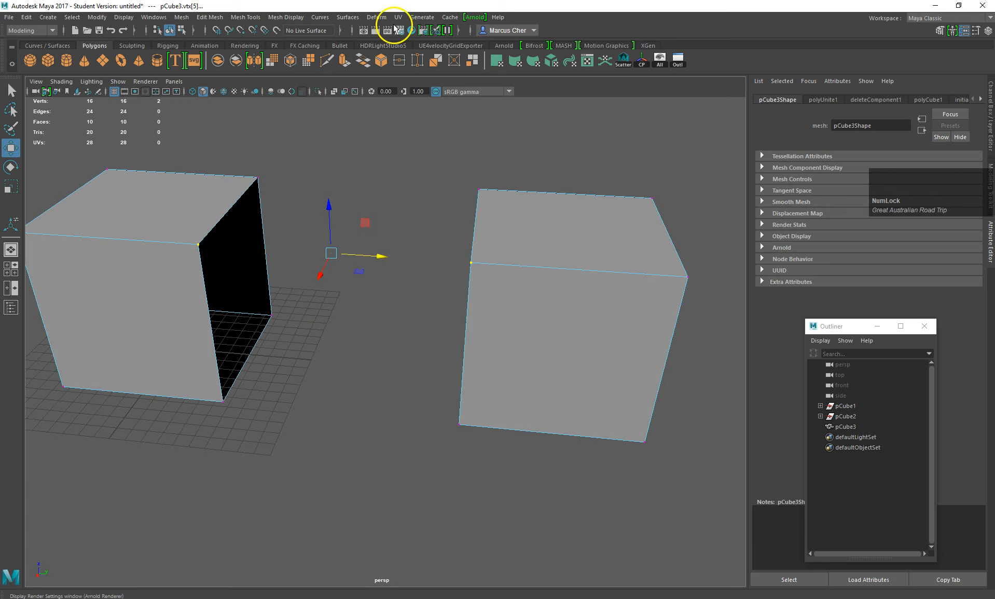
pyautogui.click(399, 62)
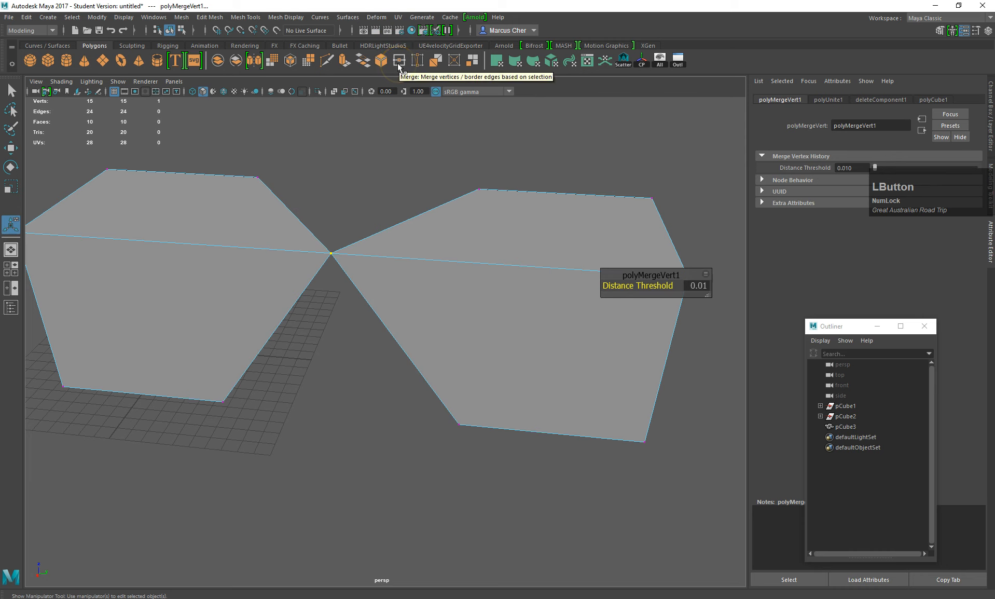
# - Try to merge several facing corner vertices around the gap in a single Merge operation
pyautogui.keyDown('alt'); pyautogui.moveTo(469, 171); pyautogui.dragTo(425, 186); pyautogui.keyUp('alt')
pyautogui.keyDown('shift'); pyautogui.click(380, 122); pyautogui.keyUp('shift')
pyautogui.keyDown('shift'); pyautogui.click(328, 345); pyautogui.keyUp('shift')
pyautogui.keyDown('alt'); pyautogui.moveTo(333, 349); pyautogui.dragTo(289, 264); pyautogui.keyUp('alt')
pyautogui.keyDown('shift'); pyautogui.moveTo(274, 139); pyautogui.dragTo(195, 282); pyautogui.keyUp('shift')
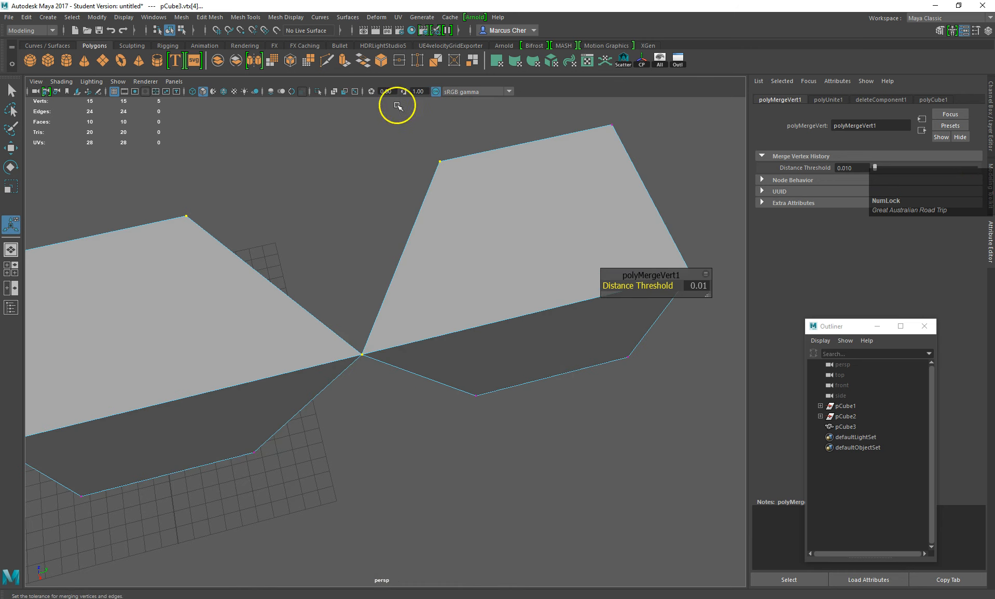
pyautogui.click(400, 59)
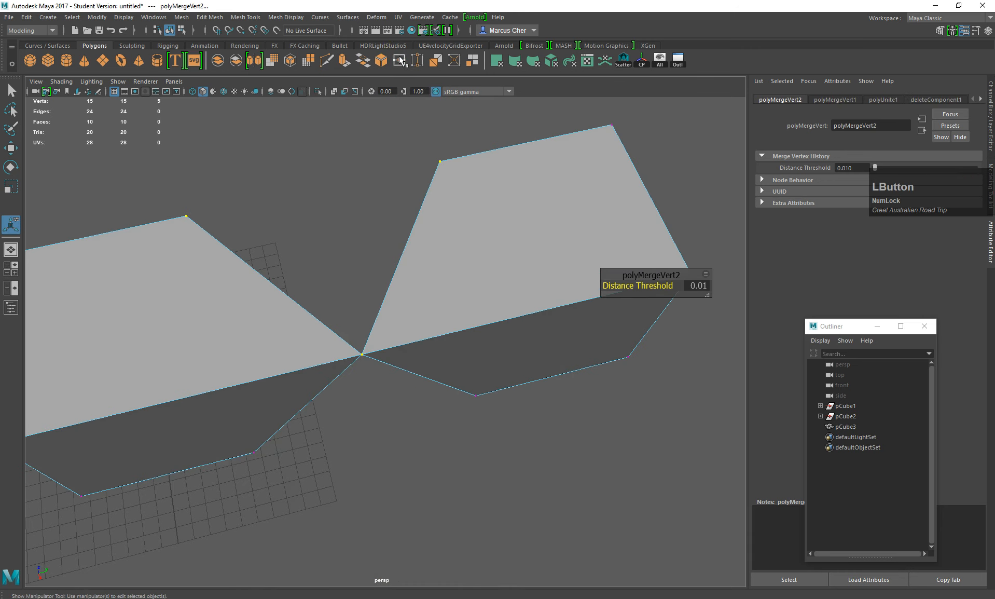
pyautogui.keyDown('alt'); pyautogui.moveTo(341, 150); pyautogui.dragTo(372, 322); pyautogui.keyUp('alt')
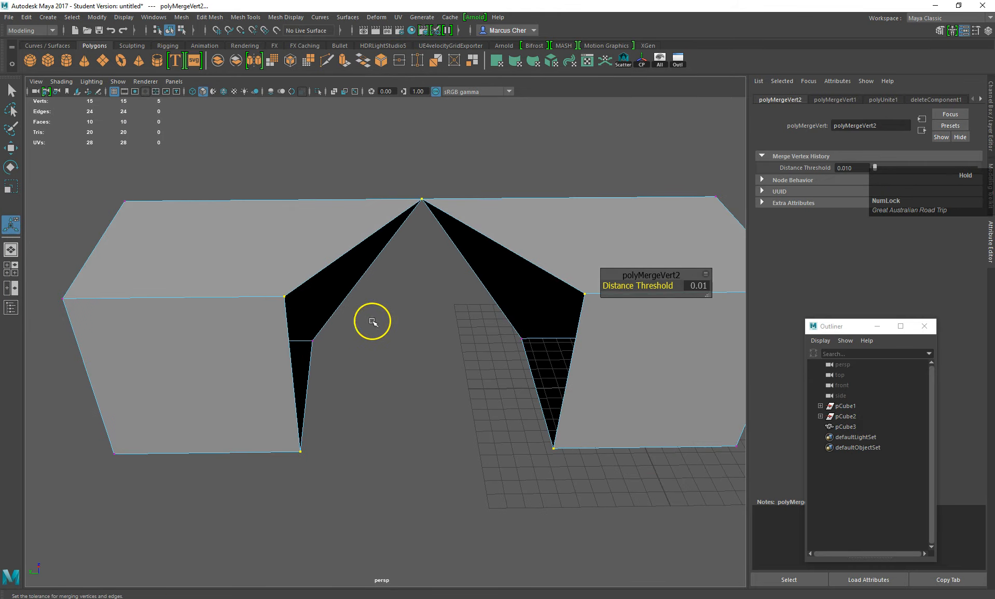
# - Set the merge distance threshold to 2 for the selected group of vertices and clear the selection
pyautogui.click(695, 286)
pyautogui.scroll(1, 695, 291)
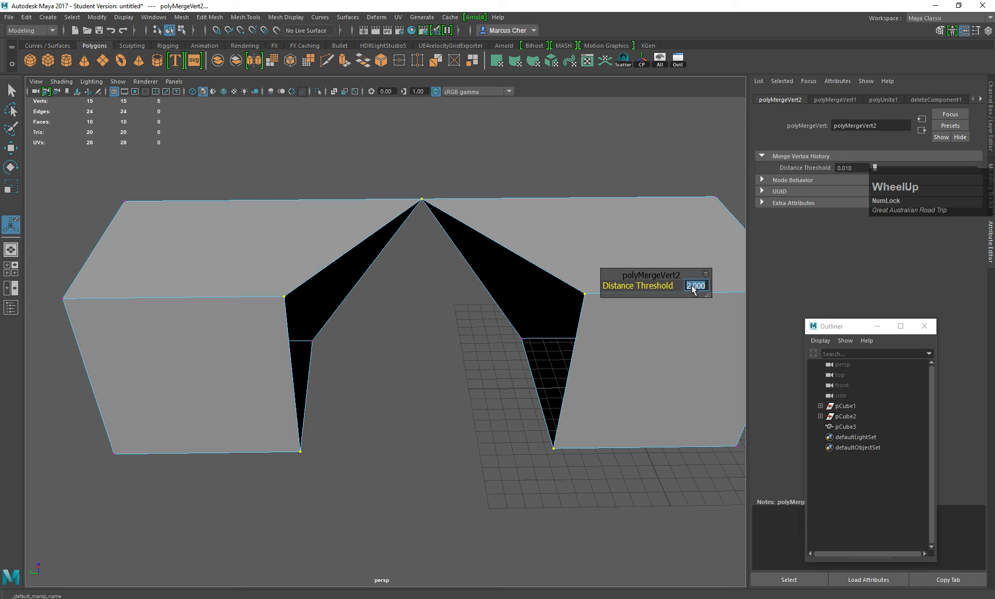
pyautogui.press('KP_Enter')
pyautogui.click(384, 438)
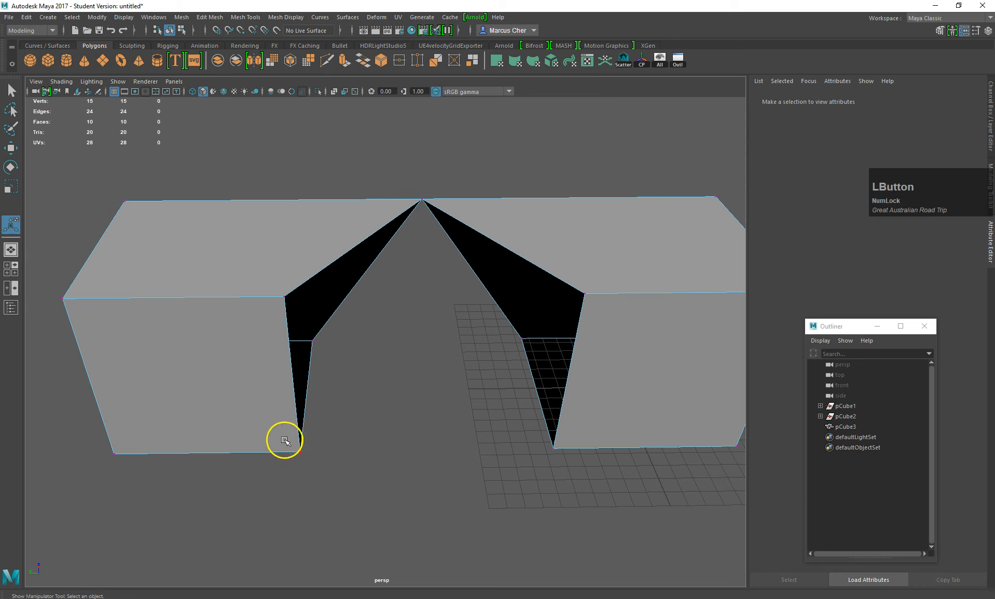
# - Merge the pair of facing lower corner vertices on the side of the gap opposite the merged upper corner
pyautogui.moveTo(282, 436); pyautogui.dragTo(327, 475)
pyautogui.keyDown('shift'); pyautogui.moveTo(517, 439); pyautogui.dragTo(566, 470); pyautogui.keyUp('shift')
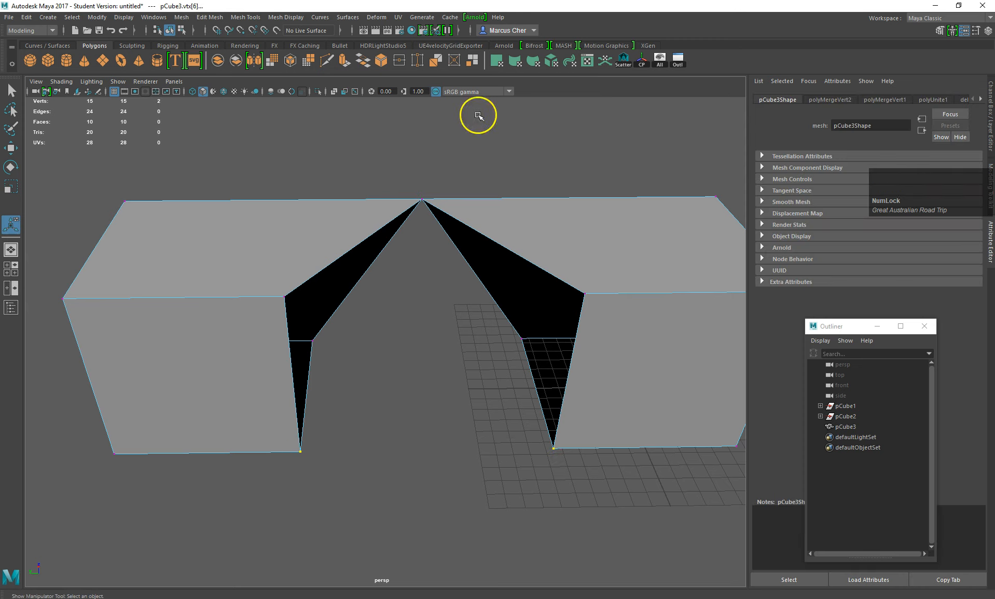
pyautogui.click(400, 61)
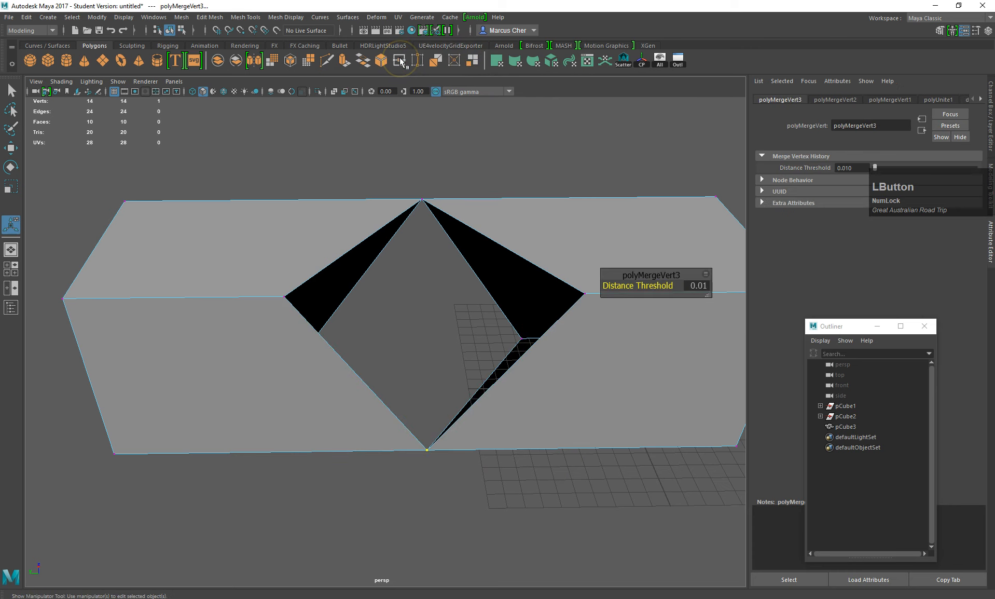
# - Merge the remaining pair of facing upper corner vertices across the gap
pyautogui.moveTo(422, 329)
pyautogui.keyDown('alt'); pyautogui.mouseDown()
pyautogui.moveTo(431, 340)
pyautogui.moveTo(456, 328)
pyautogui.moveTo(437, 316)
pyautogui.mouseUp(); pyautogui.keyUp('alt')
pyautogui.click(357, 316)
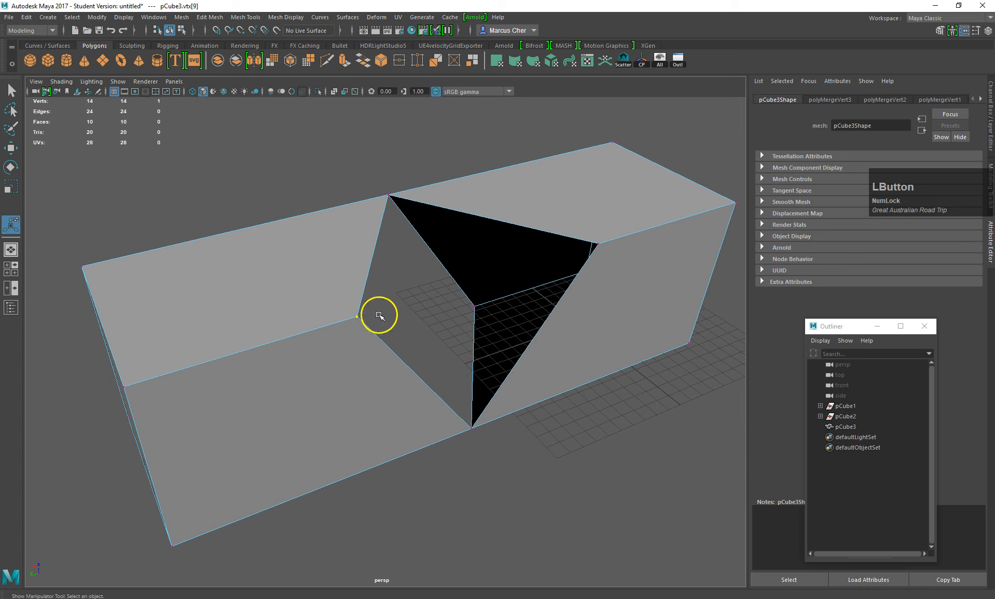
pyautogui.keyDown('shift'); pyautogui.click(600, 244); pyautogui.keyUp('shift')
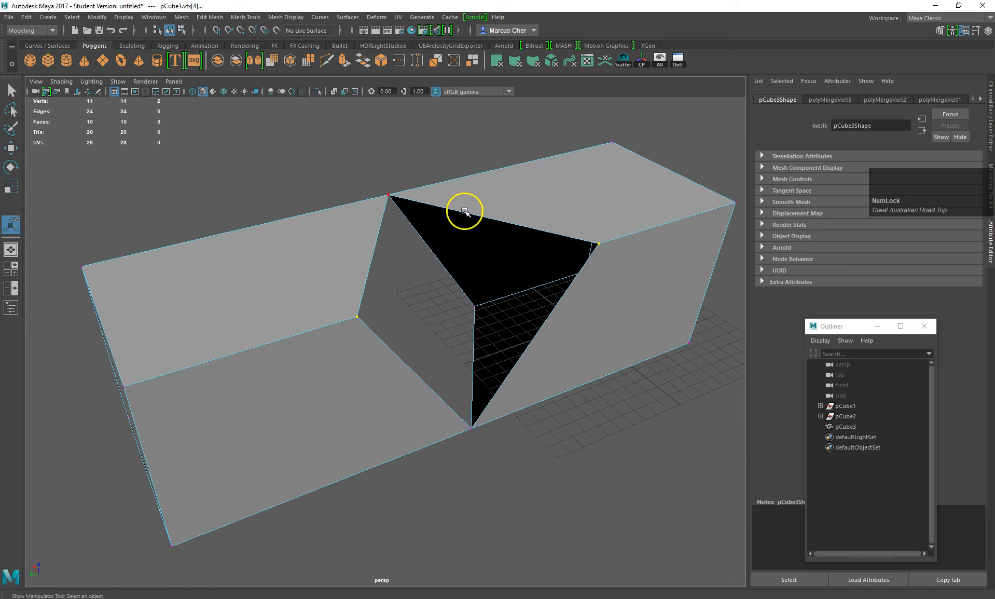
pyautogui.click(400, 61)
# - Merge the last pair of separate lower corner vertices to close the gap between the two halves
pyautogui.keyDown('alt'); pyautogui.moveTo(419, 306); pyautogui.dragTo(490, 414); pyautogui.keyUp('alt')
pyautogui.click(474, 404)
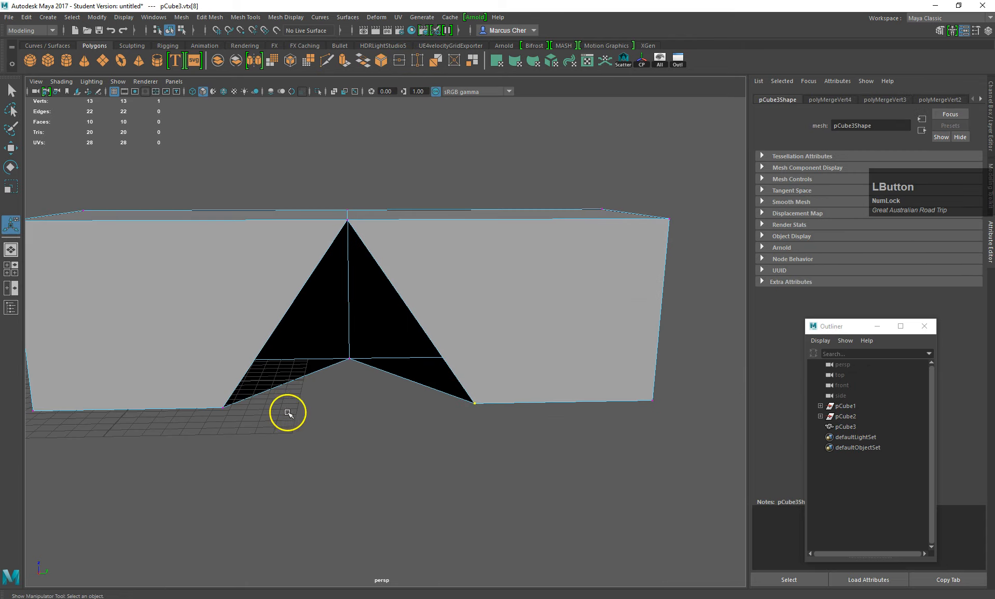
pyautogui.keyDown('shift'); pyautogui.click(223, 407); pyautogui.keyUp('shift')
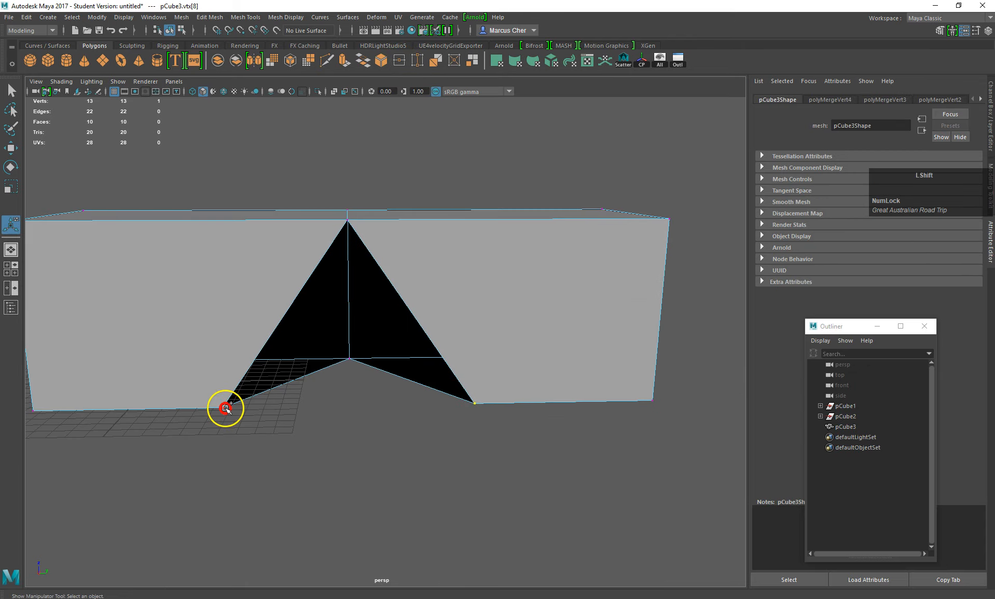
pyautogui.click(401, 61)
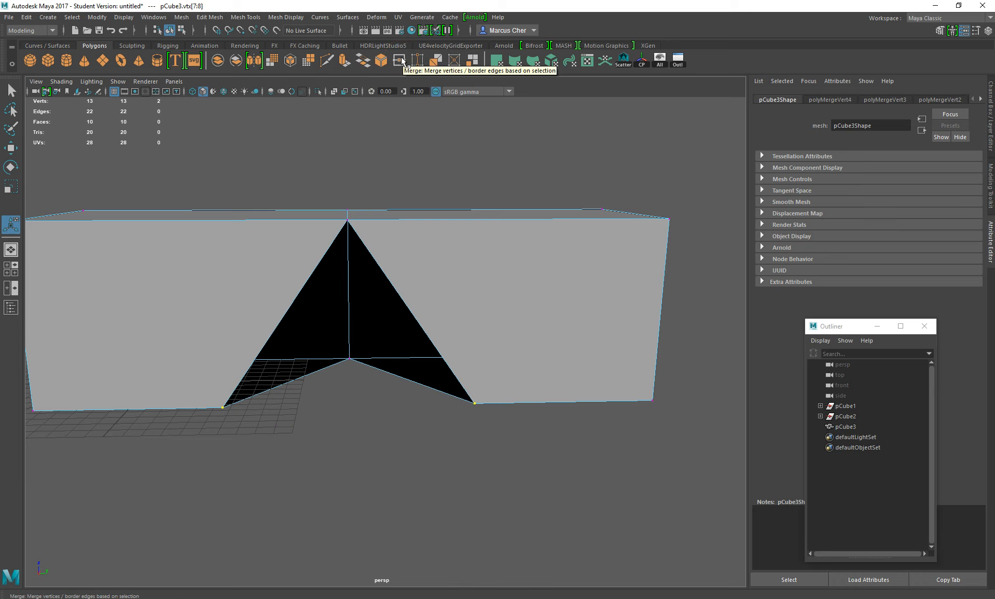
pyautogui.click(421, 466)
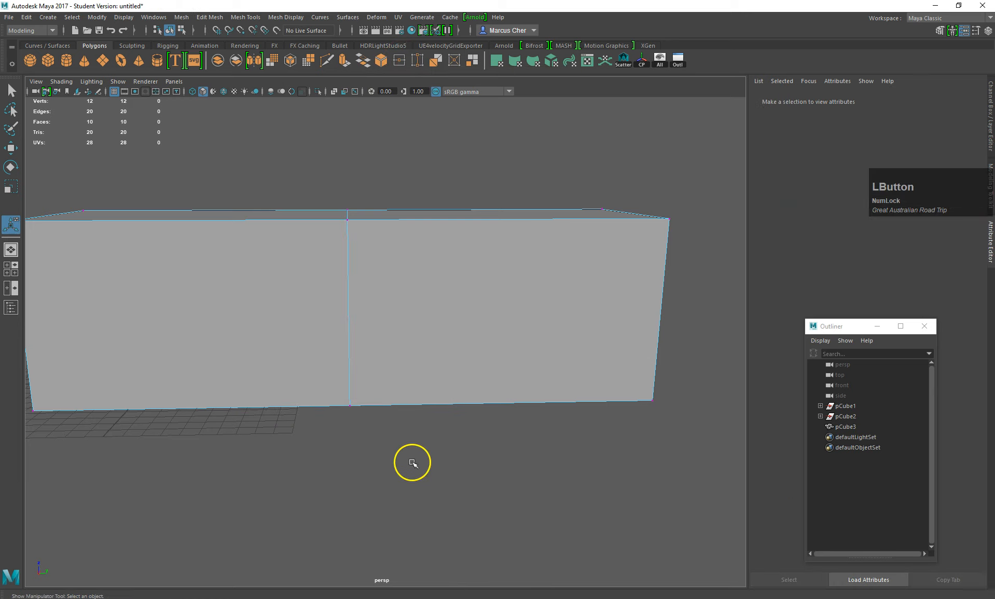
# - Try to insert multiple edge loops across the right half of the joined box with the Insert Edge Loop tool
pyautogui.scroll(-3, 403, 459)
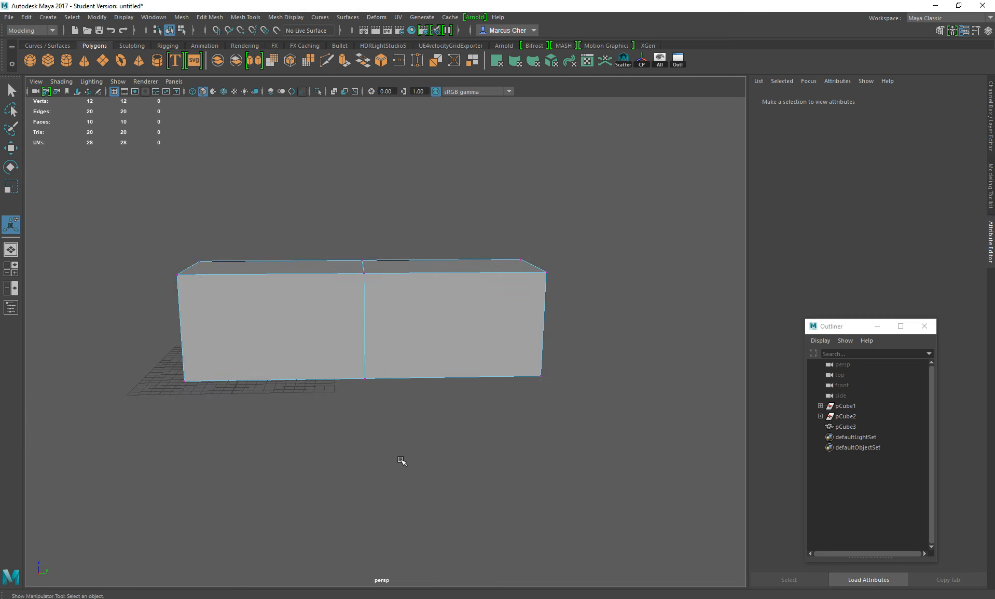
pyautogui.press('space')
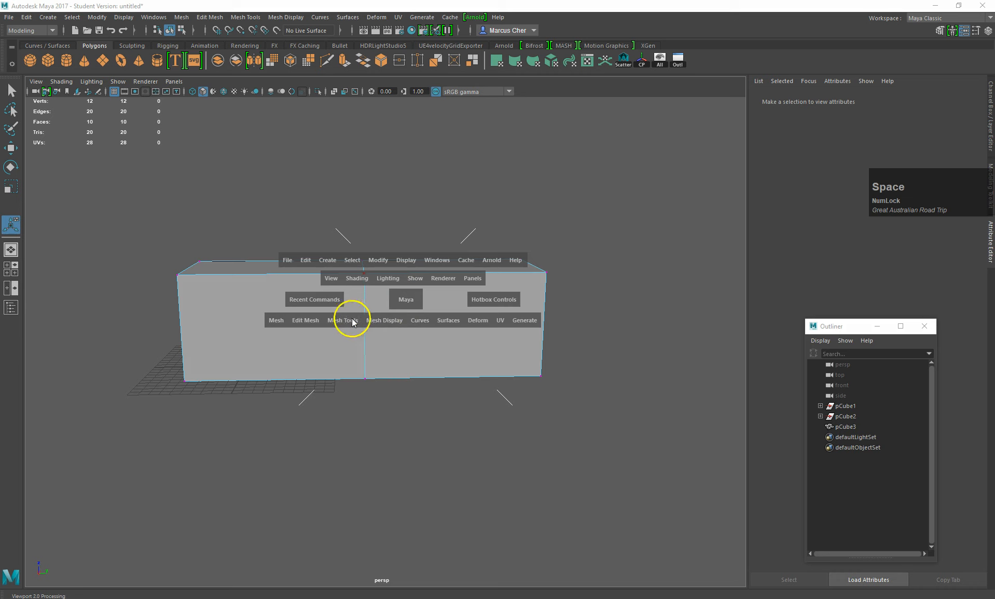
pyautogui.click(306, 320)
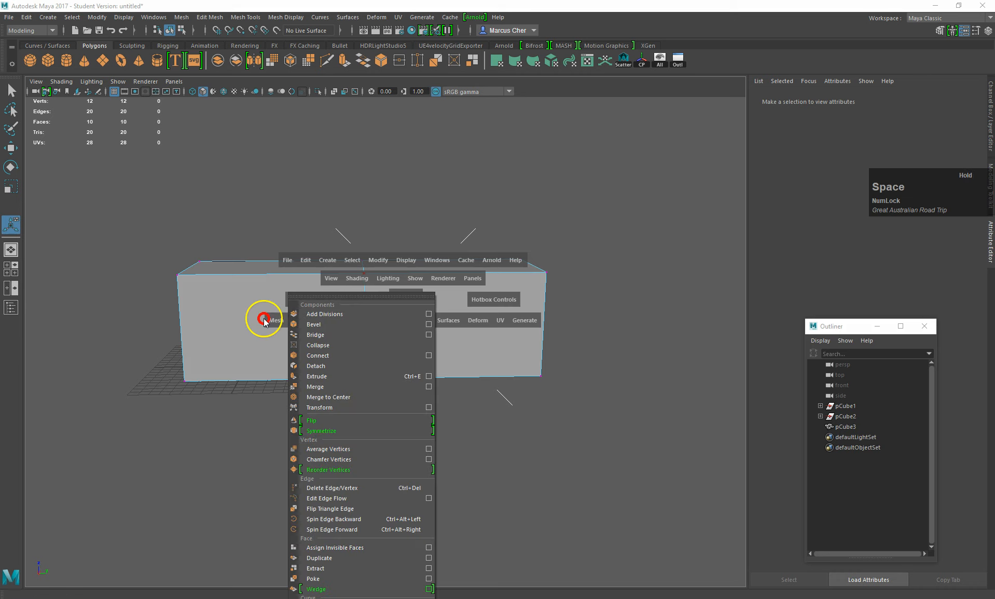
pyautogui.click(342, 319)
pyautogui.click(355, 400)
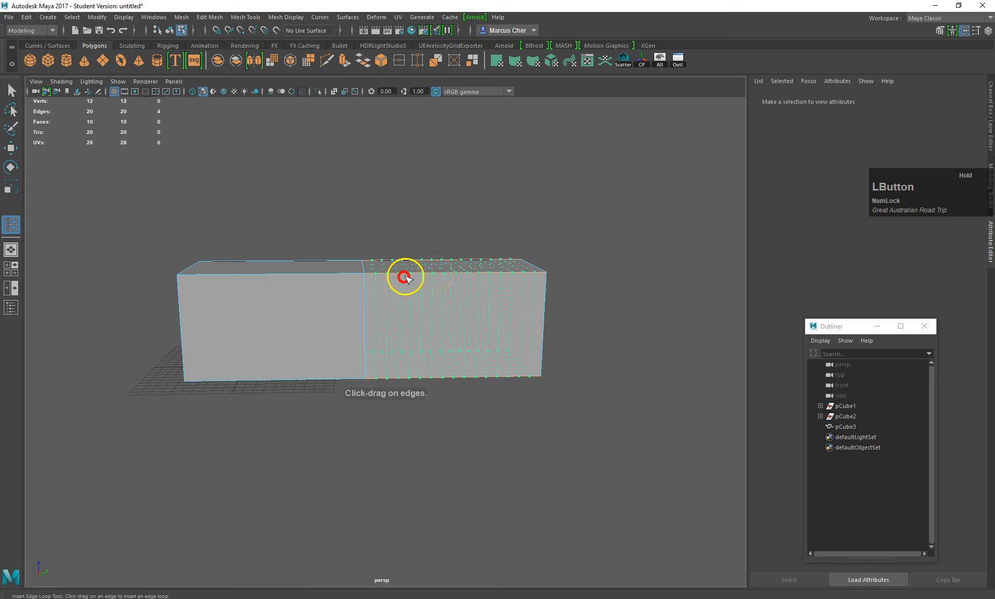
pyautogui.moveTo(404, 278); pyautogui.dragTo(406, 281)
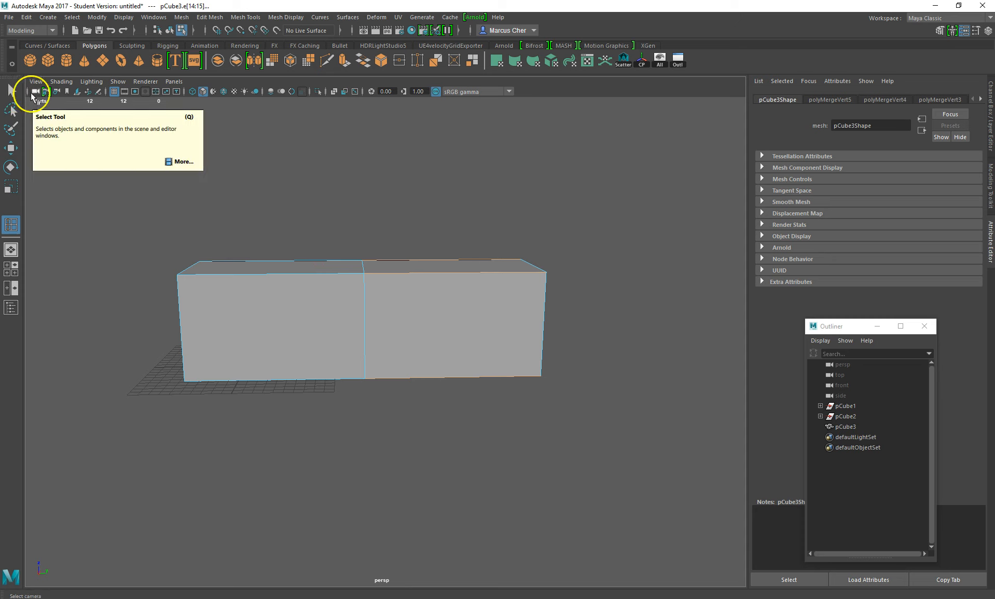
# - Set the Insert Edge Loop tool's number of edge loops to 1 and insert one loop around the left half's middle
pyautogui.click(205, 18)
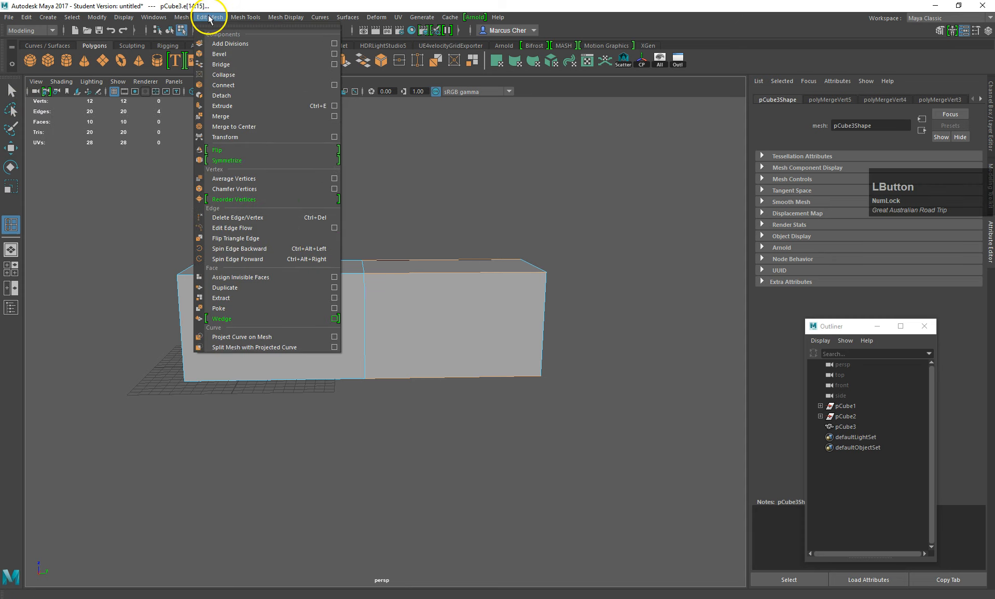
pyautogui.moveTo(241, 17)
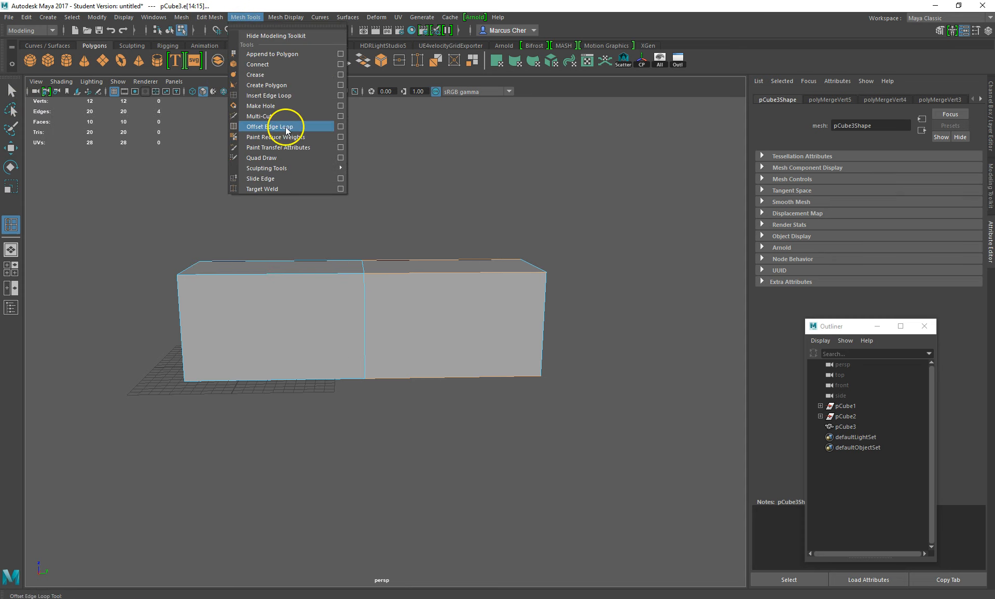
pyautogui.click(340, 96)
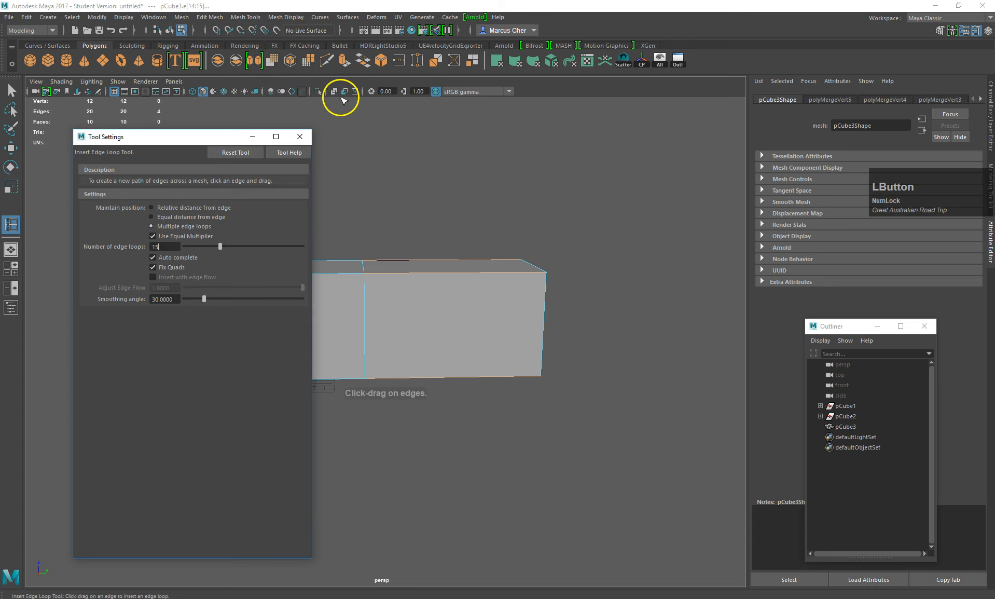
pyautogui.press('Return')
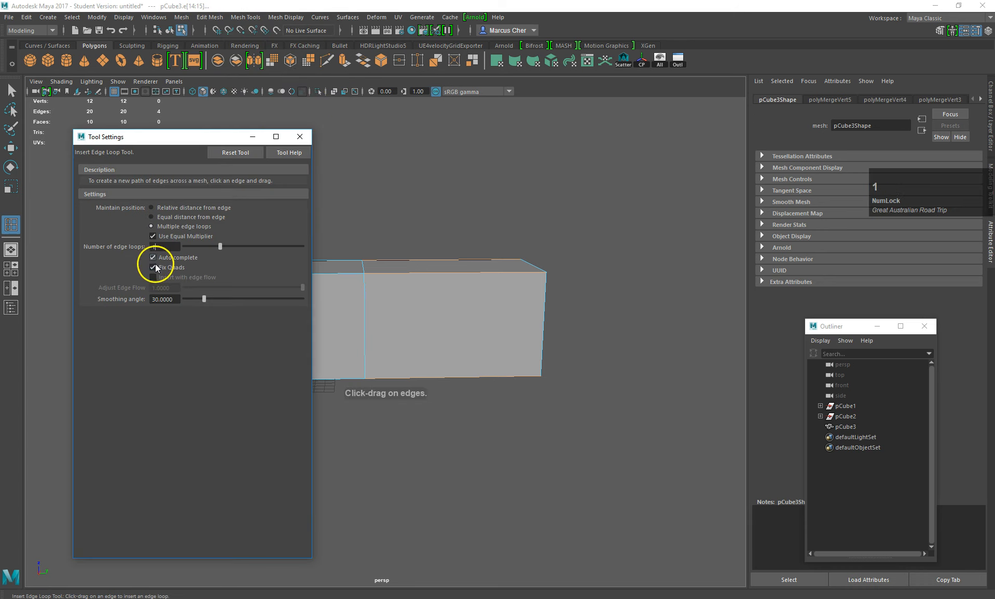
pyautogui.click(300, 137)
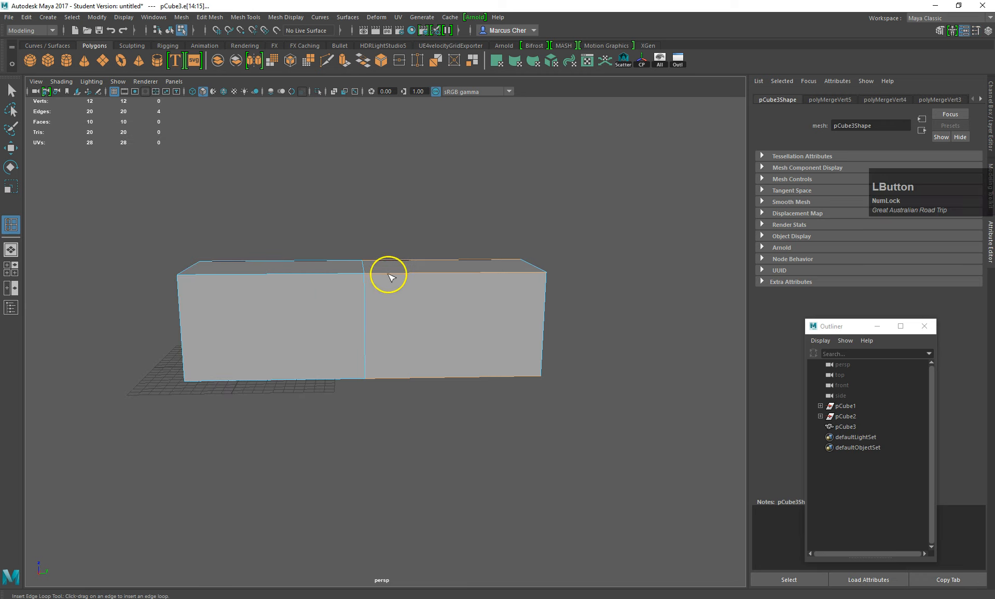
pyautogui.moveTo(314, 276); pyautogui.dragTo(322, 277)
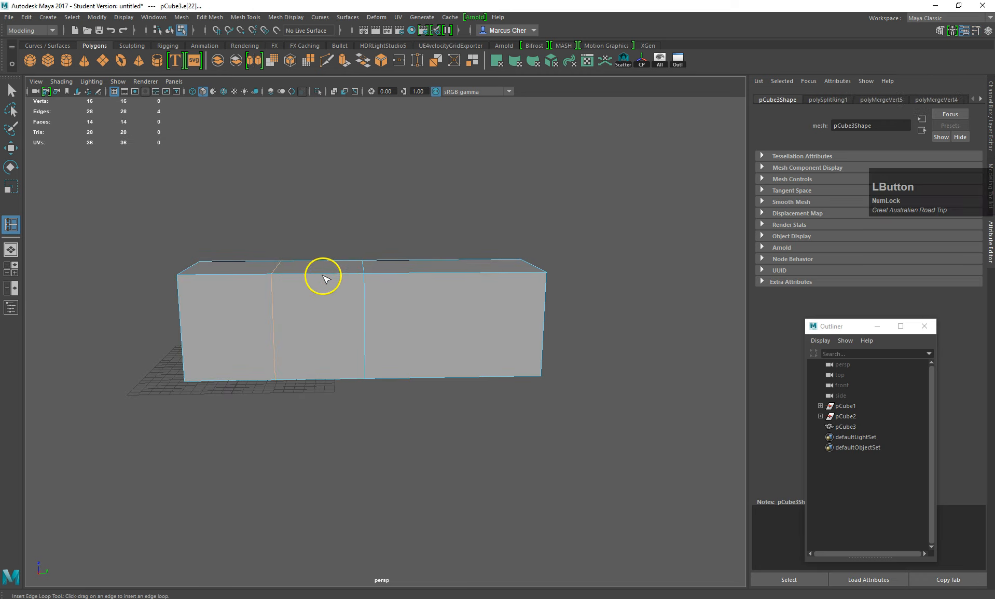
# - Delete the ring of four faces between the inserted edge loop and the centre seam to open a gap in the box
pyautogui.click(11, 90)
pyautogui.rightClick(331, 289)
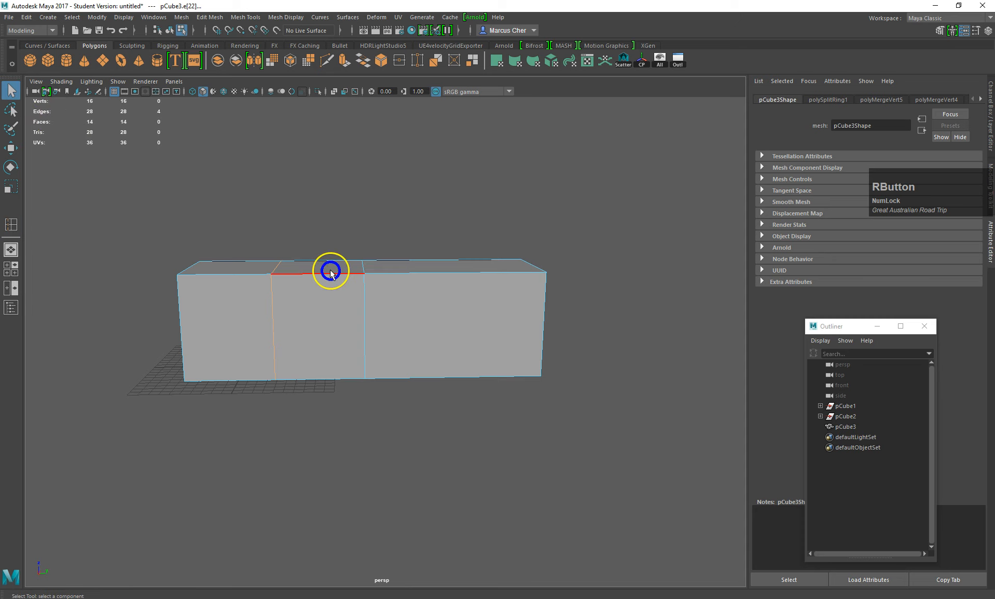
pyautogui.moveTo(336, 189); pyautogui.dragTo(324, 409)
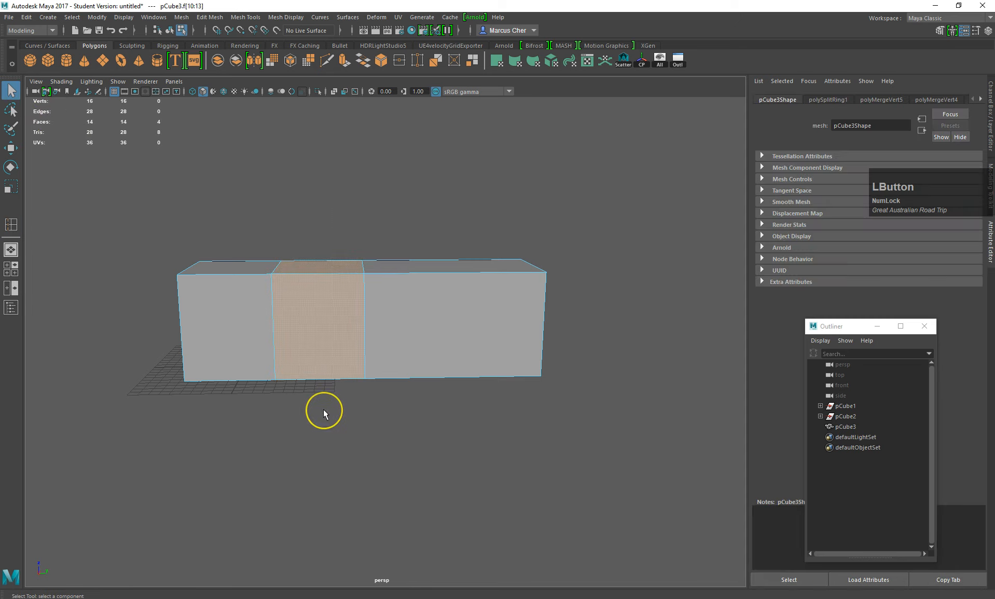
pyautogui.press('Delete')
# - Merge the two facing upper edges across the gap, with a merge tolerance of 25
pyautogui.scroll(3, 352, 323)
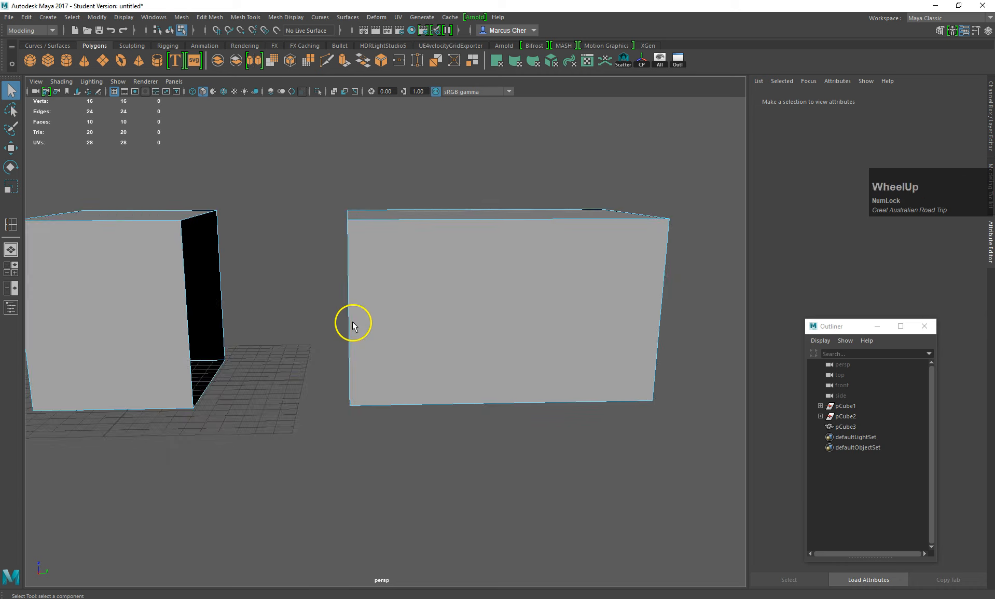
pyautogui.keyDown('alt'); pyautogui.moveTo(352, 324); pyautogui.dragTo(404, 316, button='middle'); pyautogui.keyUp('alt')
pyautogui.keyDown('alt'); pyautogui.moveTo(405, 316); pyautogui.dragTo(446, 342); pyautogui.keyUp('alt')
pyautogui.moveTo(316, 251)
pyautogui.mouseDown(button='right')
pyautogui.moveTo(317, 231)
pyautogui.moveTo(327, 243)
pyautogui.mouseUp(button='right')
pyautogui.click(326, 243)
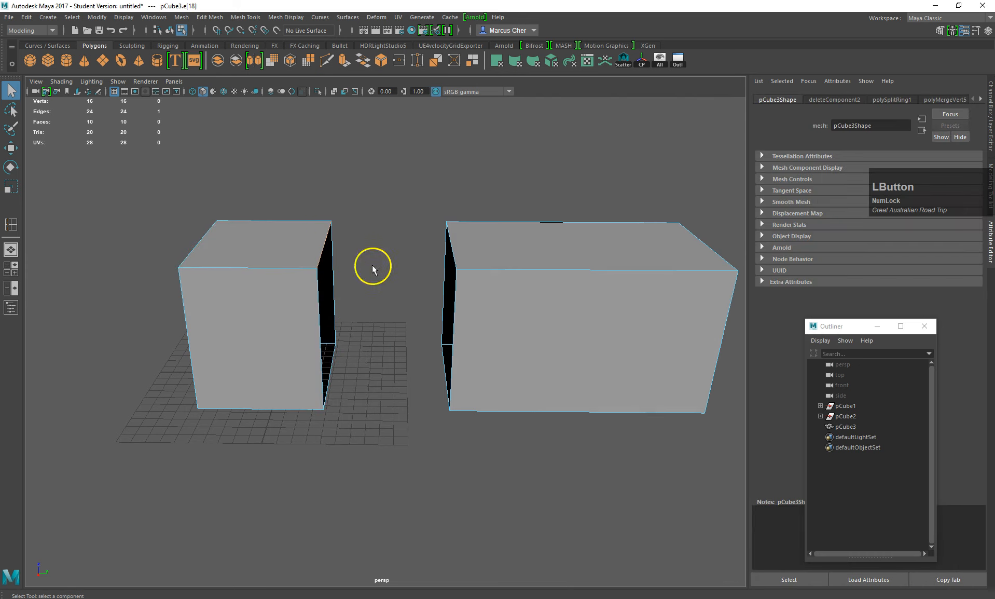
pyautogui.keyDown('shift'); pyautogui.click(453, 251); pyautogui.keyUp('shift')
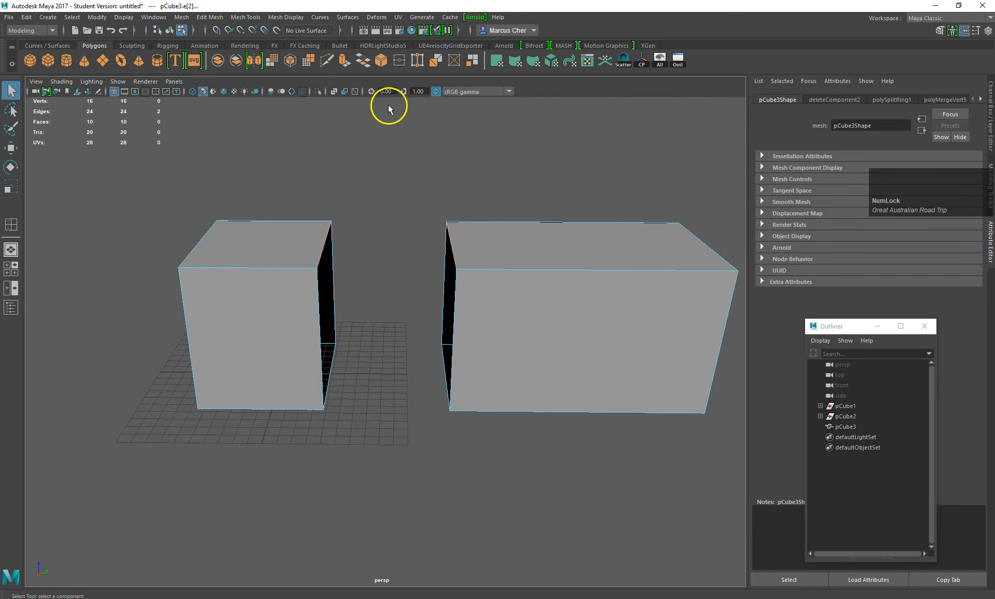
pyautogui.click(399, 61)
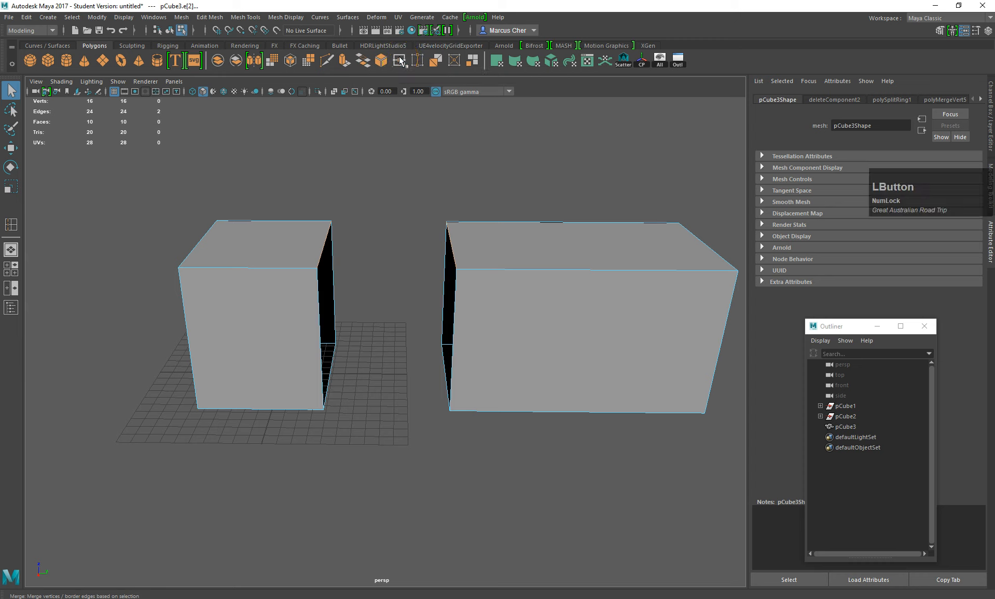
pyautogui.scroll(3, 686, 287)
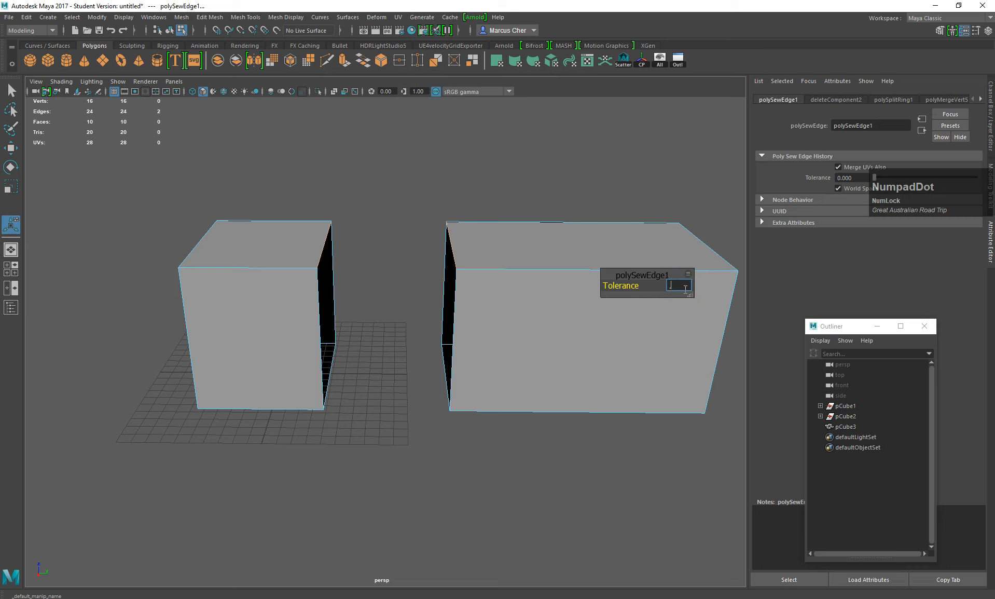
pyautogui.write('25')
pyautogui.press('KP_Enter')
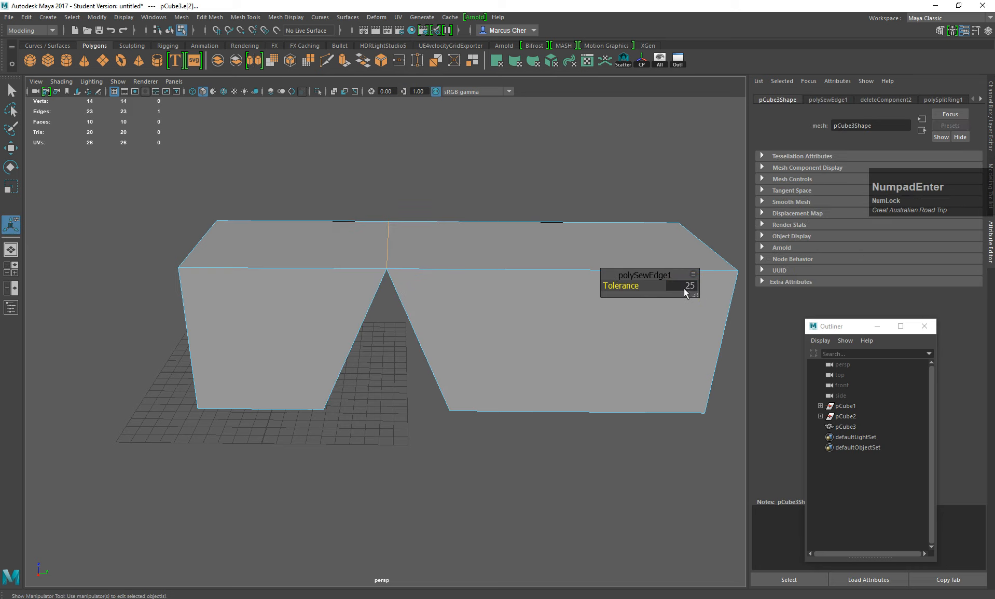
# - Try to merge the two facing lower edges across the remaining gap with a tolerance of 25
pyautogui.keyDown('alt'); pyautogui.moveTo(375, 392); pyautogui.dragTo(350, 377); pyautogui.keyUp('alt')
pyautogui.scroll(2, 350, 377)
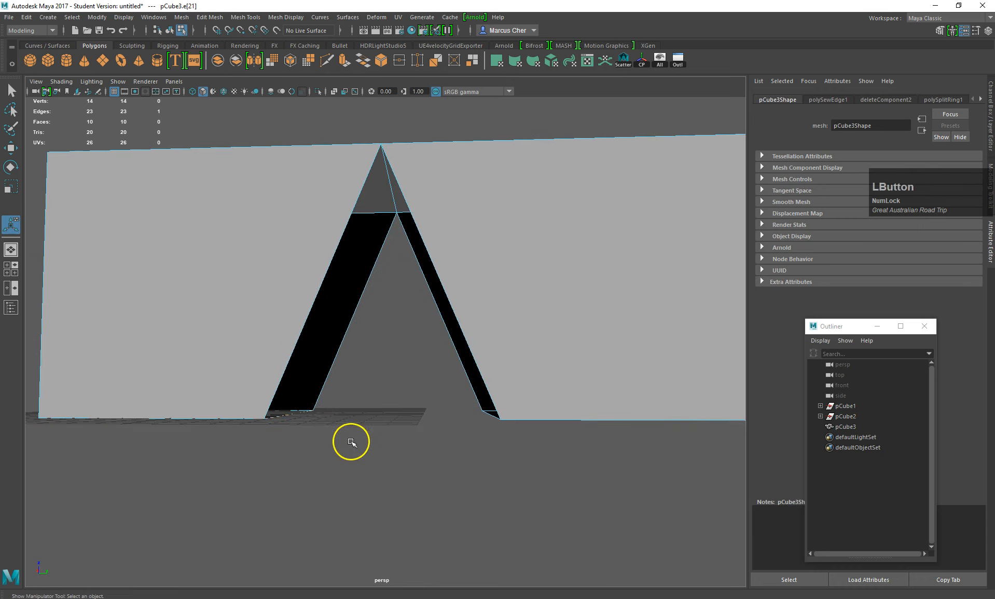
pyautogui.keyDown('alt'); pyautogui.moveTo(351, 442); pyautogui.dragTo(391, 451); pyautogui.keyUp('alt')
pyautogui.keyDown('shift'); pyautogui.click(454, 404); pyautogui.keyUp('shift')
pyautogui.keyDown('alt'); pyautogui.moveTo(454, 405); pyautogui.dragTo(390, 429); pyautogui.keyUp('alt')
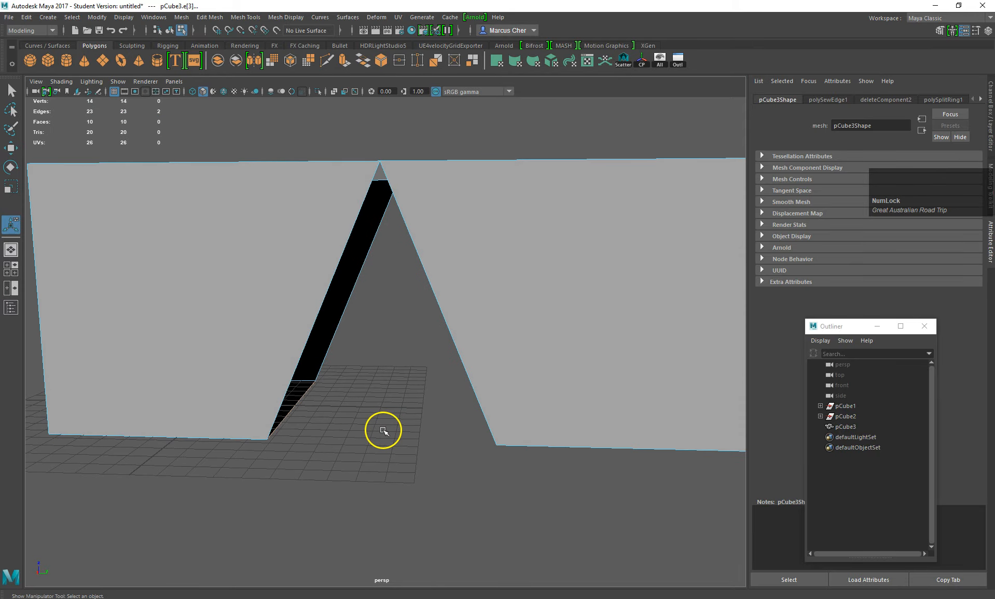
pyautogui.press('g')
pyautogui.scroll(1, 689, 288)
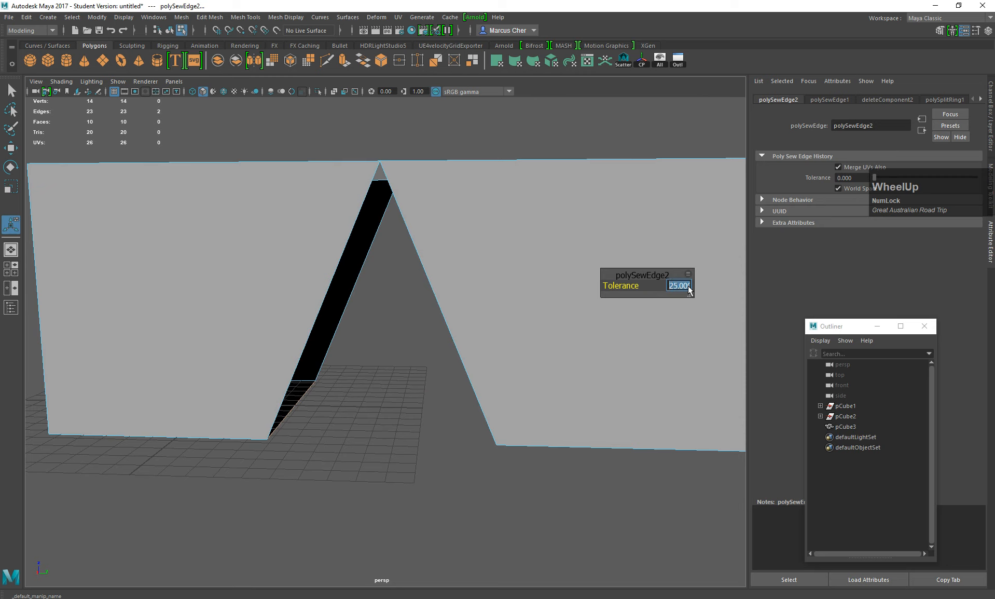
pyautogui.press('KP_Enter')
# - Try raising the lower edge merge's tolerance to 48 and to 120, and clear the selection
pyautogui.click(689, 288)
pyautogui.press('KP_Enter')
pyautogui.click(689, 289)
pyautogui.press('KP_Enter')
pyautogui.keyDown('alt'); pyautogui.moveTo(541, 339); pyautogui.dragTo(366, 444); pyautogui.keyUp('alt')
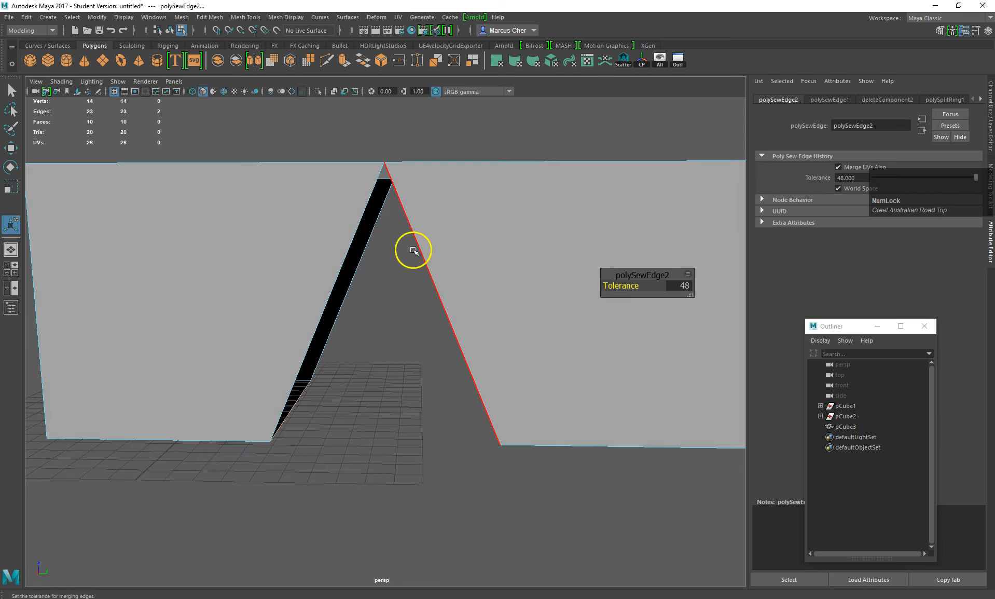
pyautogui.click(684, 286)
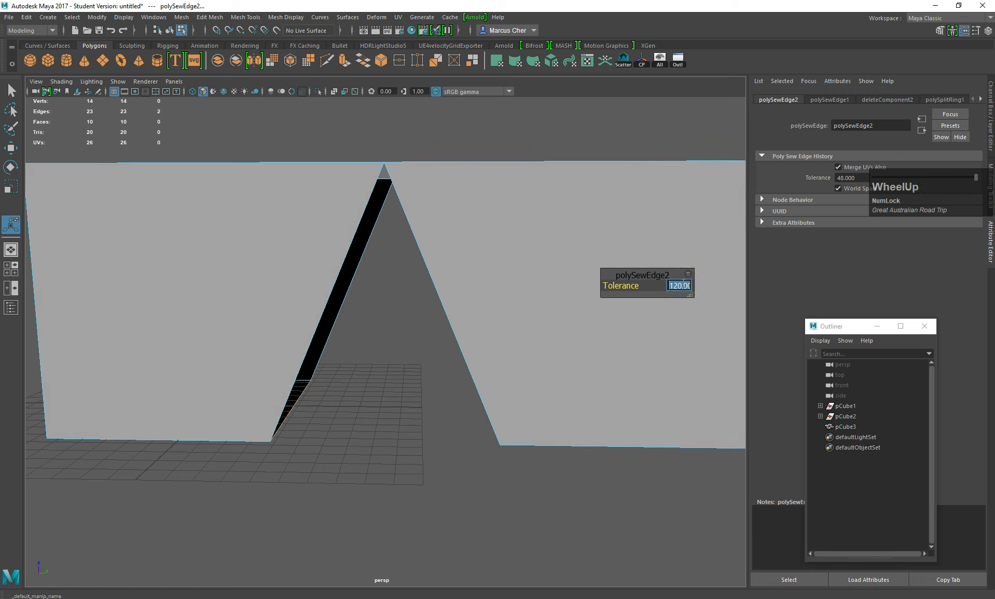
pyautogui.press('KP_Enter')
pyautogui.click(423, 367)
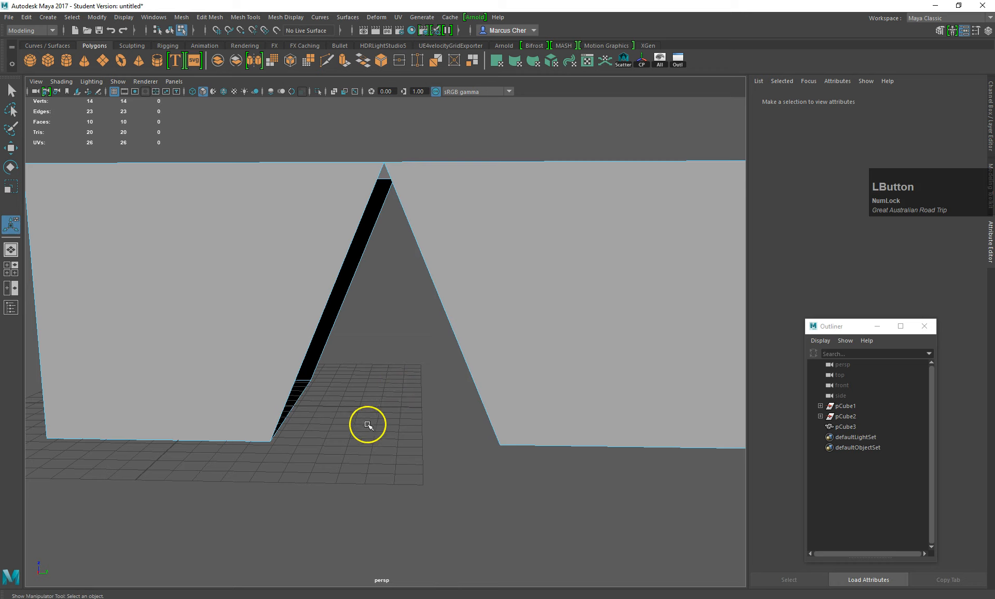
# - Reselect the two facing lower edges, try merging them with a tolerance of 200, and return to object mode
pyautogui.keyDown('alt'); pyautogui.moveTo(368, 424); pyautogui.dragTo(394, 436); pyautogui.keyUp('alt')
pyautogui.click(462, 393)
pyautogui.keyDown('alt'); pyautogui.moveTo(462, 393); pyautogui.dragTo(353, 421); pyautogui.keyUp('alt')
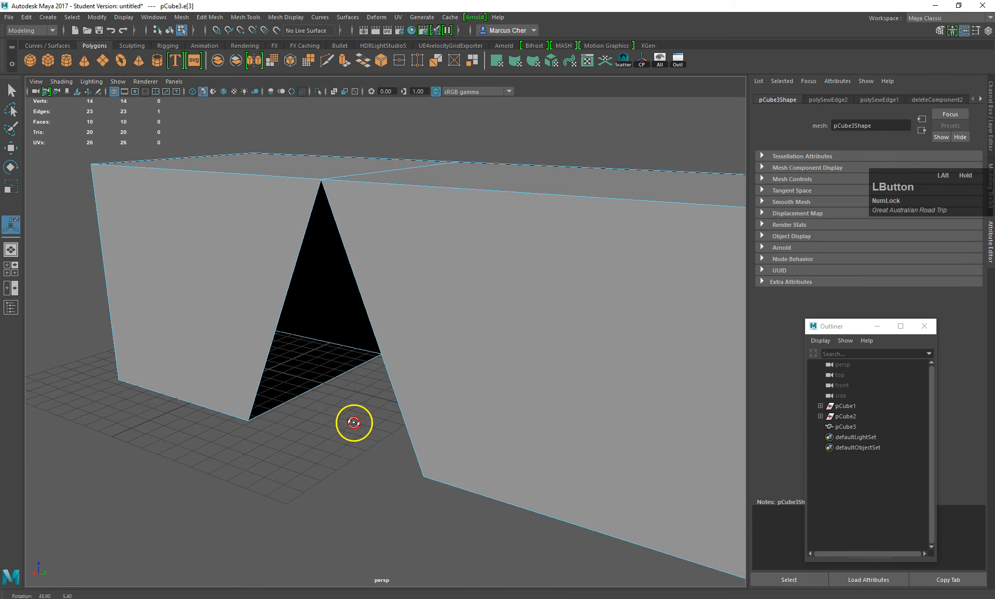
pyautogui.keyDown('shift'); pyautogui.click(316, 386); pyautogui.keyUp('shift')
pyautogui.keyDown('alt'); pyautogui.moveTo(317, 388); pyautogui.dragTo(350, 417); pyautogui.keyUp('alt')
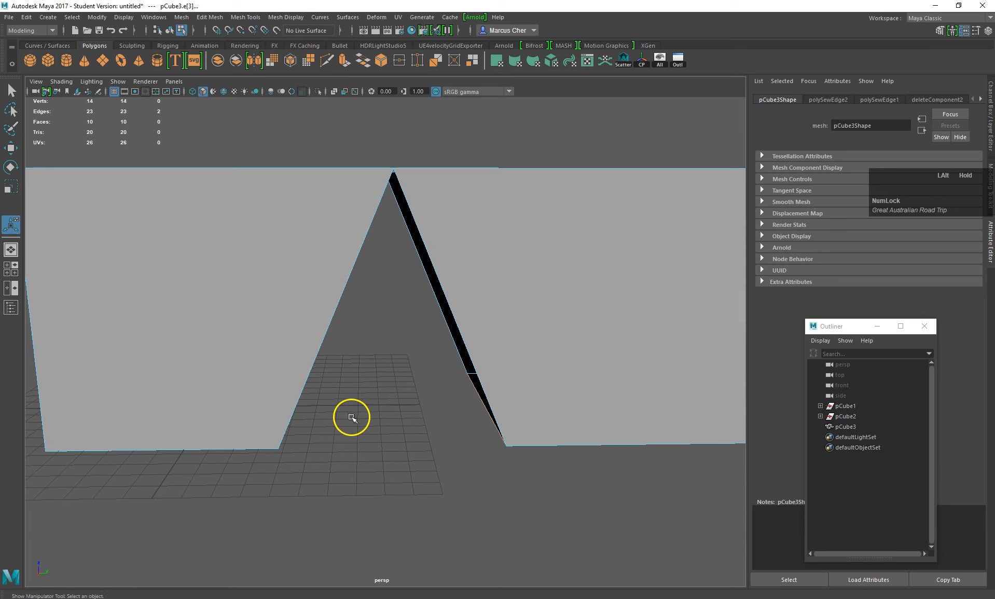
pyautogui.click(400, 60)
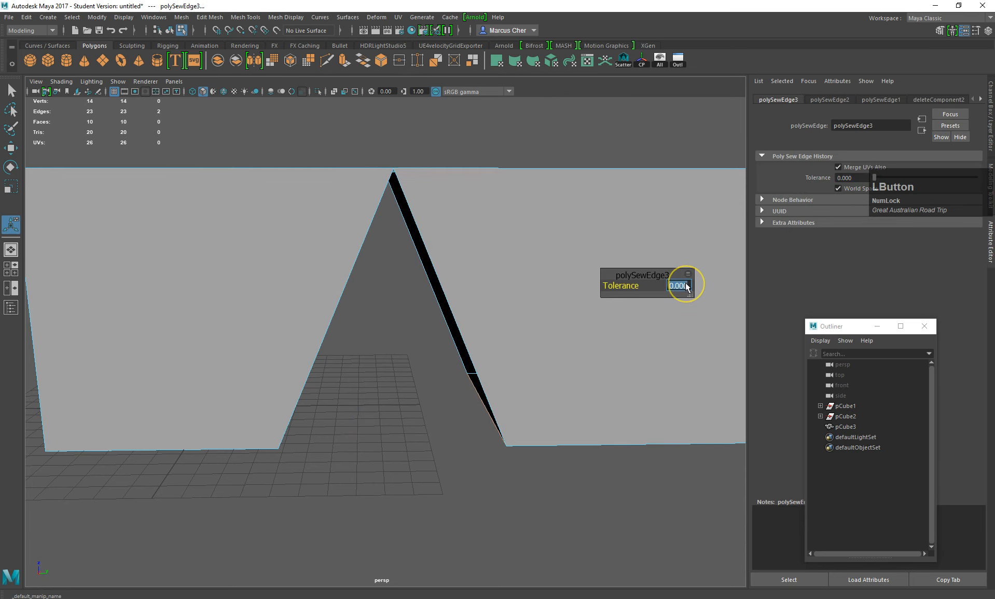
pyautogui.write('200')
pyautogui.press('Return')
pyautogui.moveTo(320, 394)
pyautogui.keyDown('alt'); pyautogui.mouseDown()
pyautogui.moveTo(333, 399)
pyautogui.moveTo(325, 394)
pyautogui.mouseUp(); pyautogui.keyUp('alt')
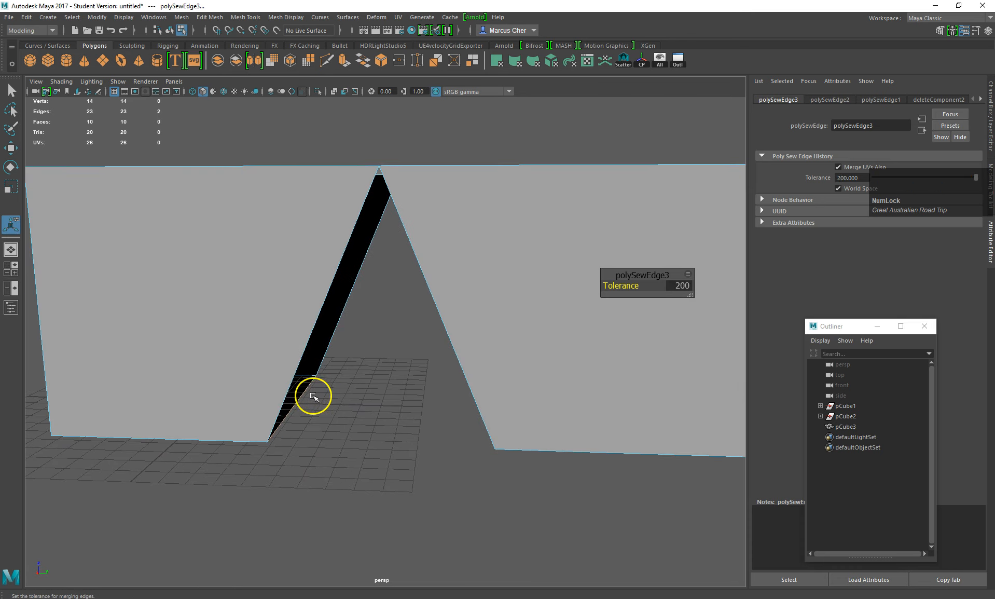
pyautogui.click(303, 394)
pyautogui.moveTo(319, 401); pyautogui.dragTo(355, 300, button='right')
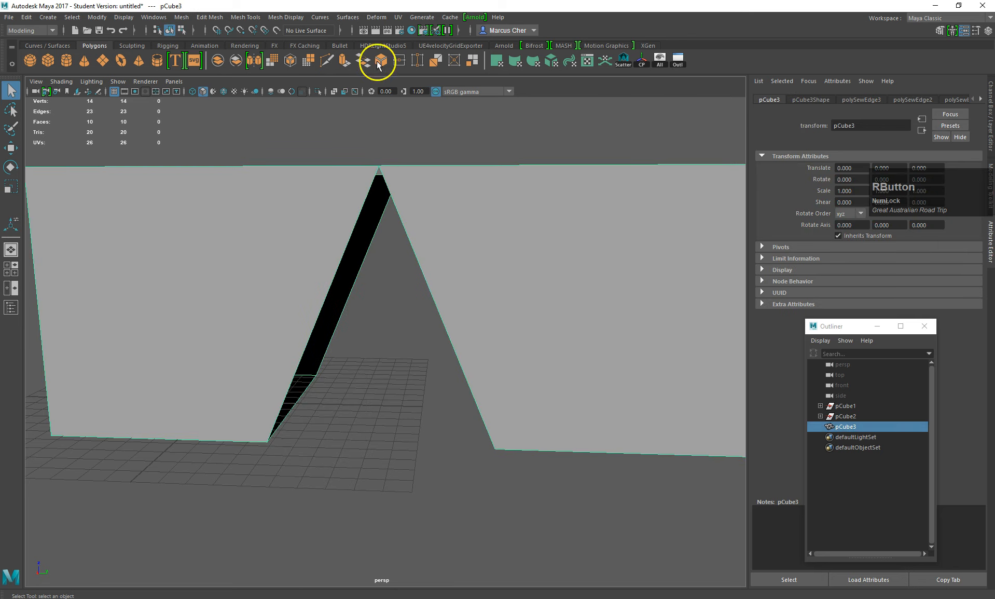
pyautogui.click(379, 319)
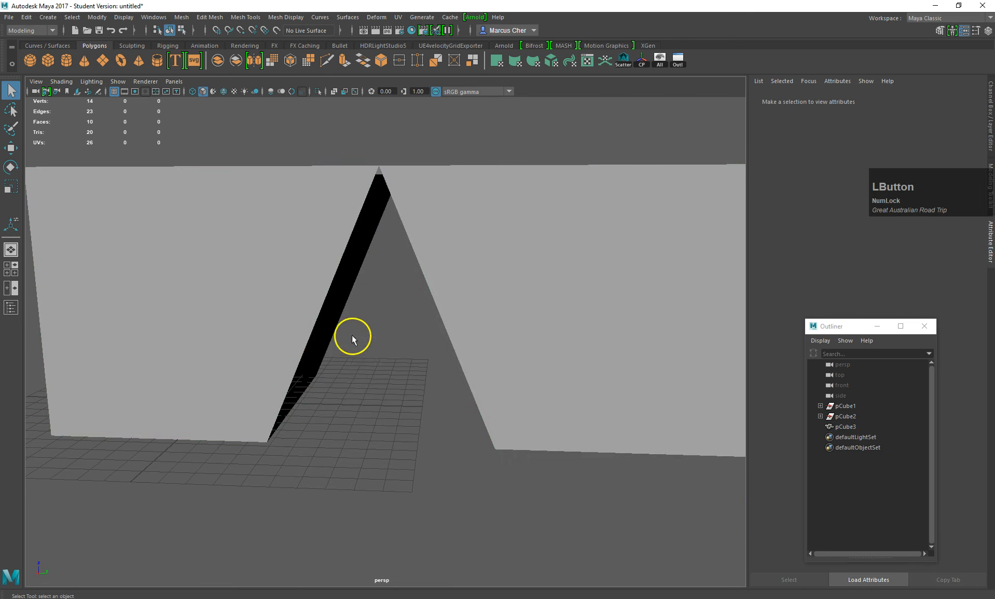
# - Merge one pair of facing lower corner vertices across the gap on one side of the mesh
pyautogui.click(285, 405)
pyautogui.moveTo(326, 319); pyautogui.dragTo(258, 453, button='right')
pyautogui.keyDown('alt'); pyautogui.moveTo(258, 452); pyautogui.dragTo(473, 459); pyautogui.keyUp('alt')
pyautogui.click(225, 405)
pyautogui.keyDown('shift'); pyautogui.click(511, 411); pyautogui.keyUp('shift')
pyautogui.keyDown('alt'); pyautogui.moveTo(533, 439); pyautogui.dragTo(505, 470); pyautogui.keyUp('alt')
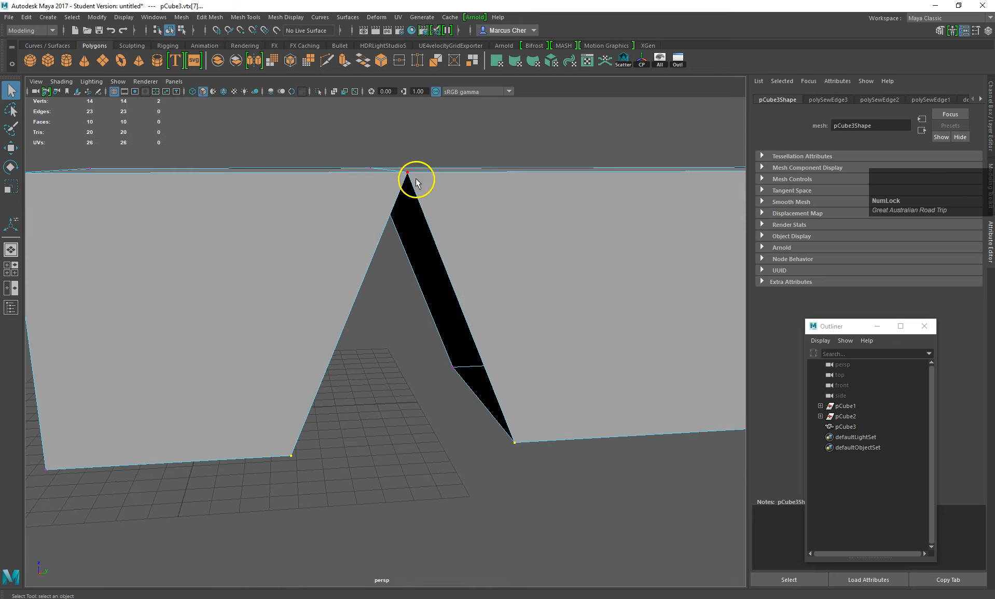
pyautogui.click(399, 60)
# - Add the other two lower corner vertices to the selection and try merging all three with a distance threshold of 3.01
pyautogui.keyDown('alt'); pyautogui.moveTo(330, 294); pyautogui.dragTo(517, 340); pyautogui.keyUp('alt')
pyautogui.keyDown('shift'); pyautogui.moveTo(444, 461); pyautogui.dragTo(484, 493); pyautogui.keyUp('shift')
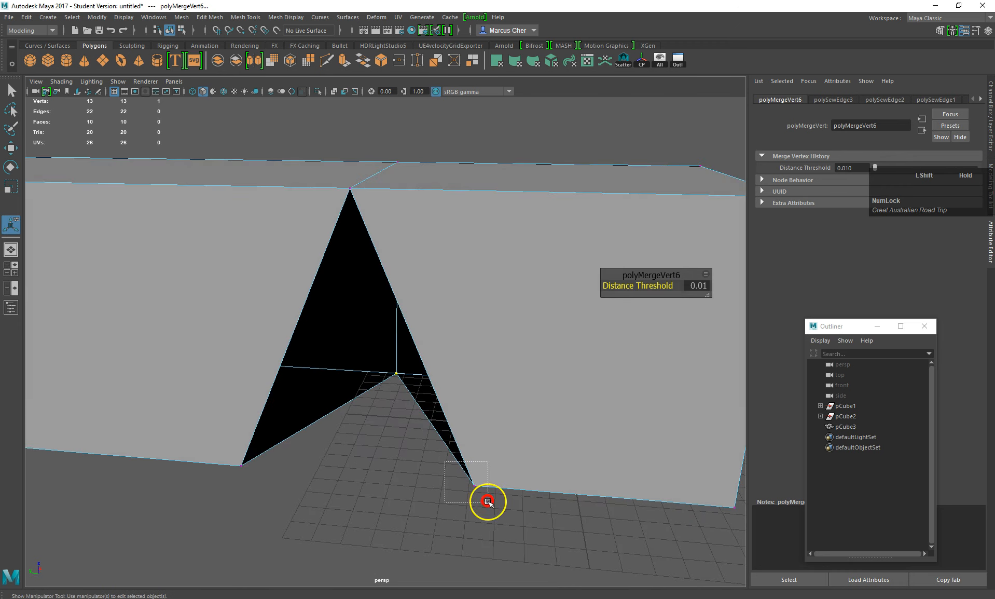
pyautogui.keyDown('shift'); pyautogui.moveTo(228, 460); pyautogui.dragTo(262, 502); pyautogui.keyUp('shift')
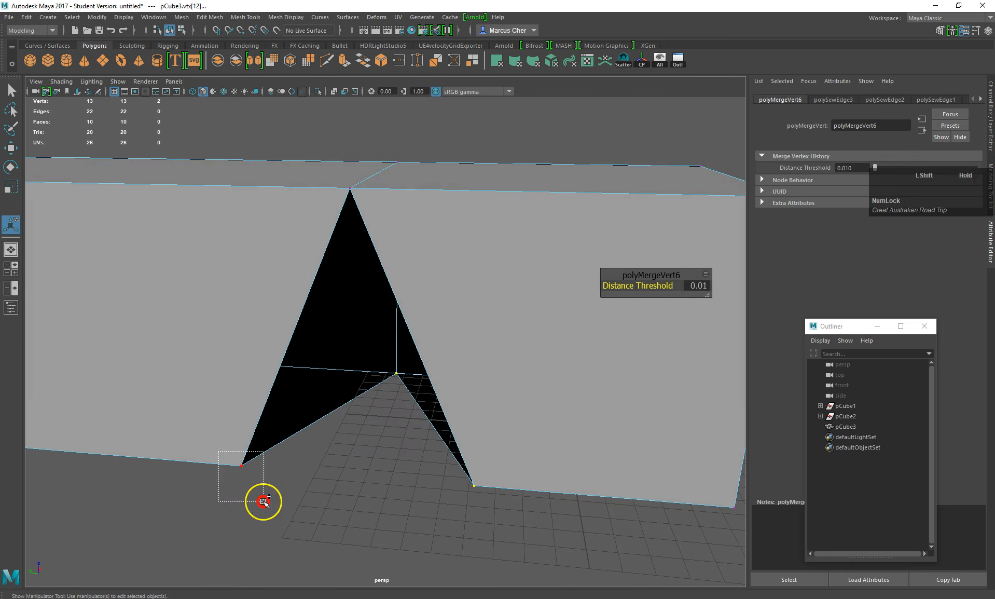
pyautogui.click(400, 62)
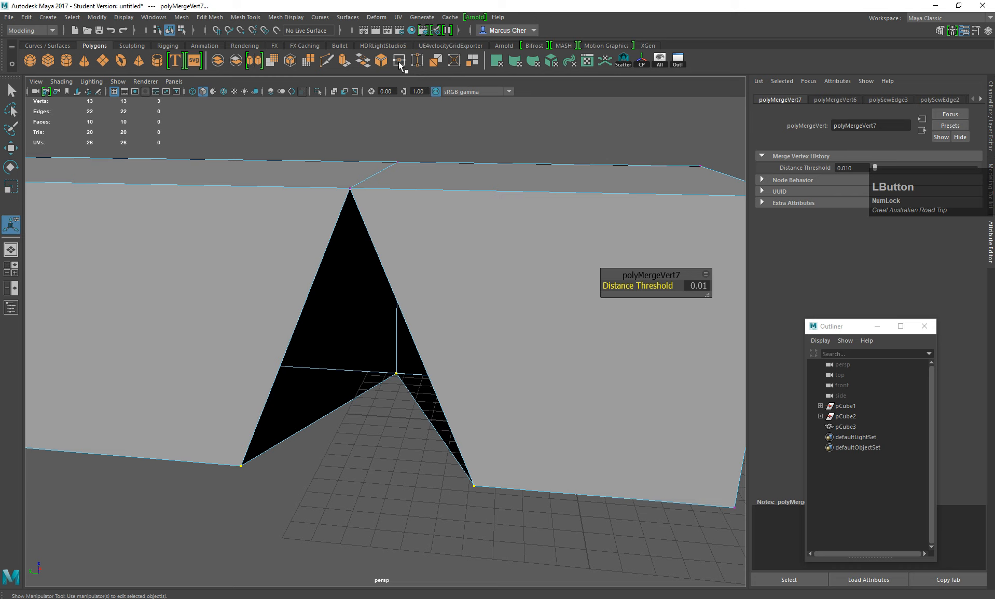
pyautogui.click(698, 286)
pyautogui.scroll(3, 699, 288)
pyautogui.press('KP_Enter')
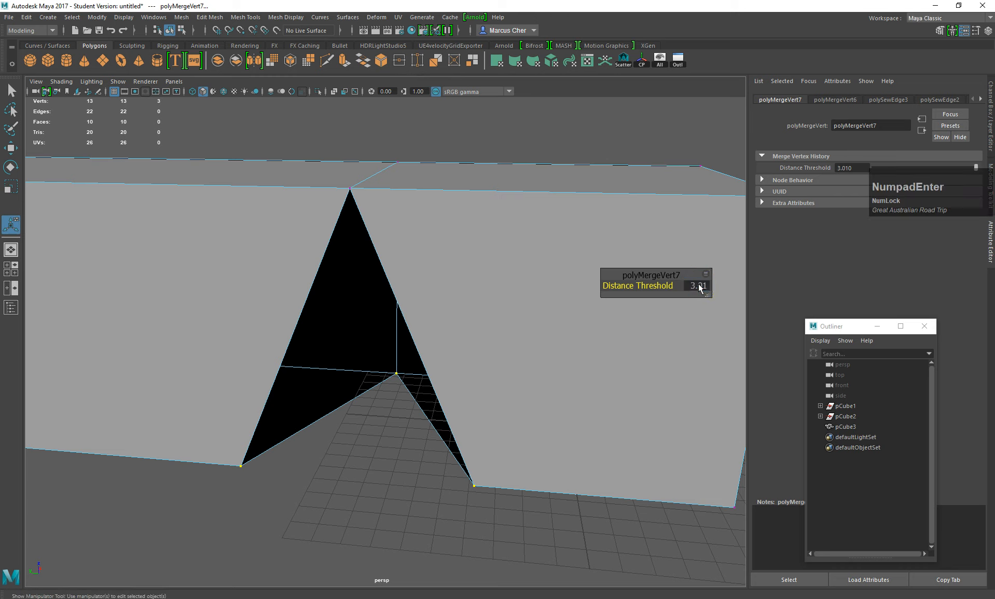
# - Merge only the two remaining lower corner vertices to close the gap, return to object mode and deselect the mesh
pyautogui.click(410, 502)
pyautogui.moveTo(501, 515); pyautogui.dragTo(229, 449)
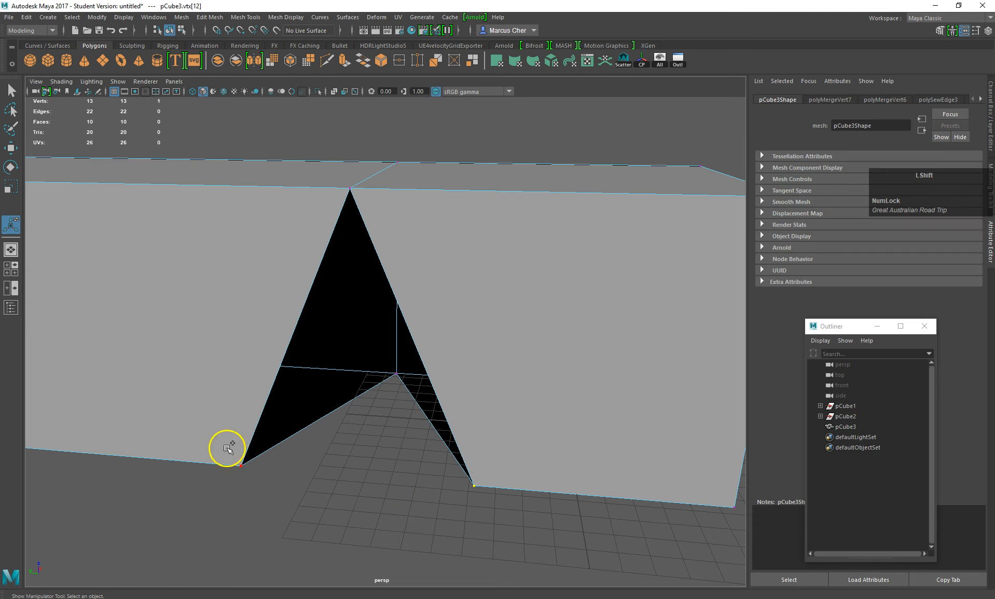
pyautogui.click(399, 61)
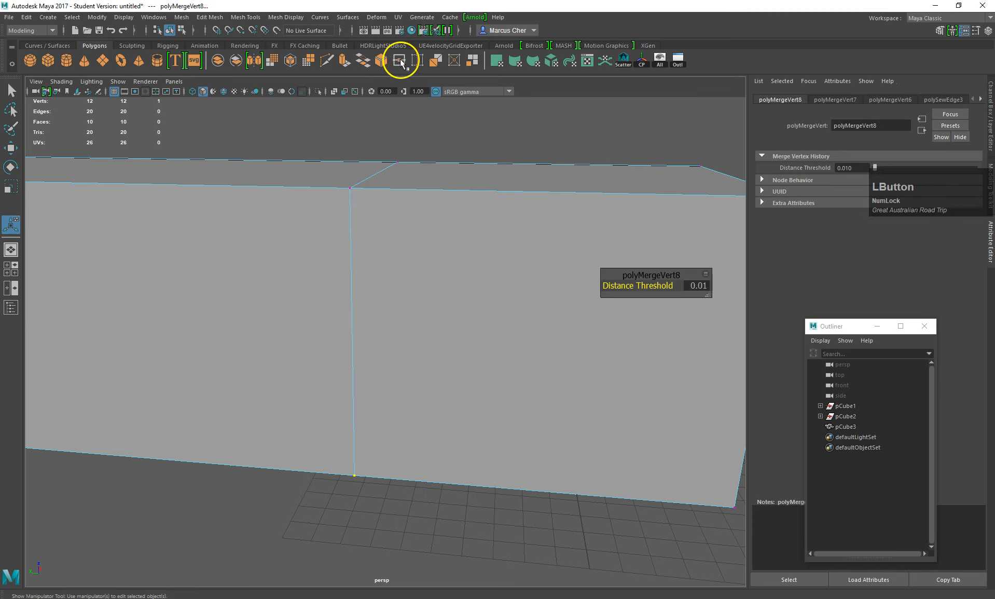
pyautogui.press('KP_Enter')
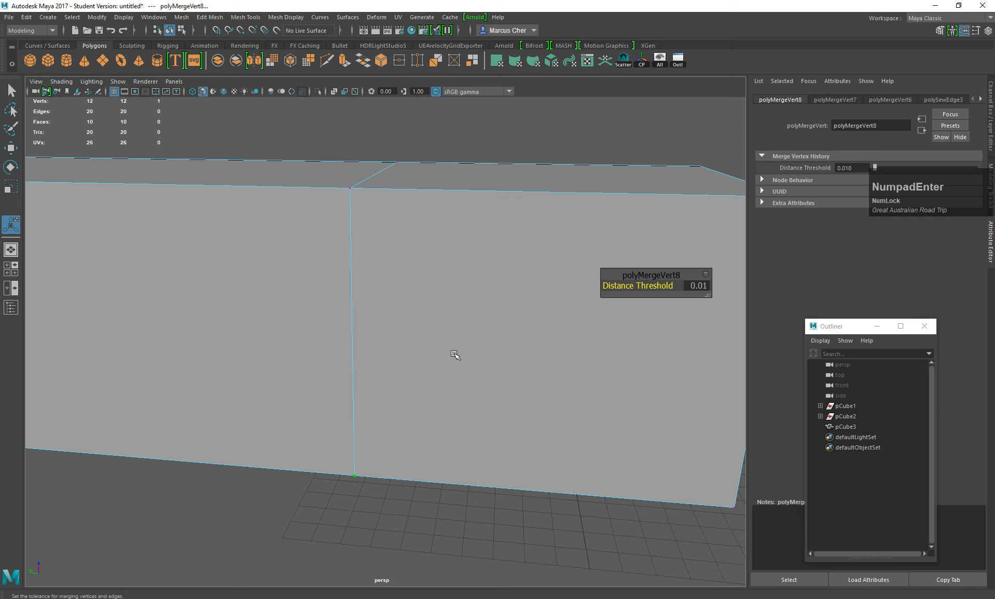
pyautogui.scroll(3, 455, 355)
pyautogui.moveTo(455, 313); pyautogui.dragTo(501, 302, button='right')
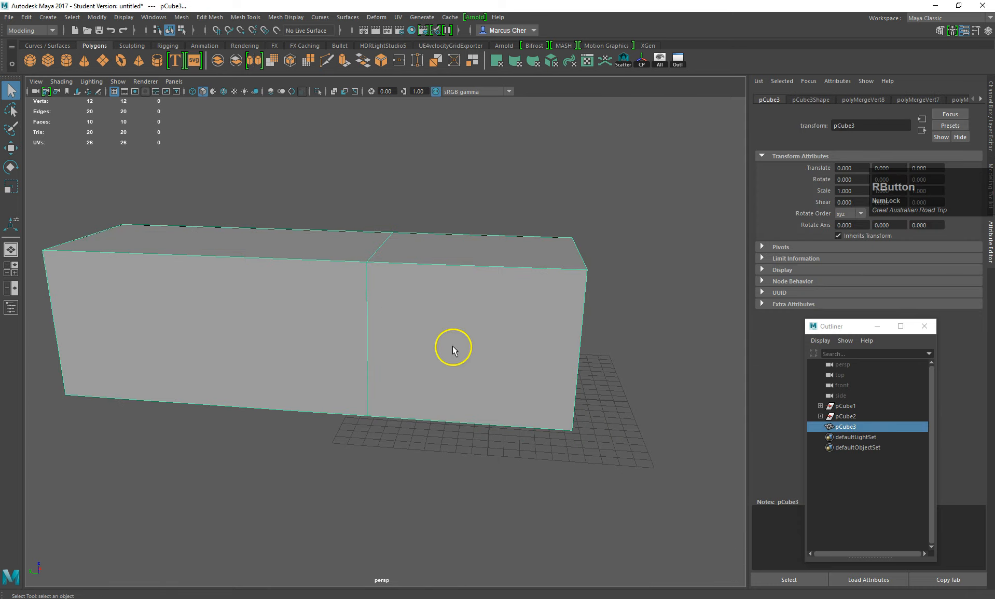
pyautogui.click(361, 445)
pyautogui.keyDown('alt'); pyautogui.moveTo(360, 445); pyautogui.dragTo(223, 473); pyautogui.keyUp('alt')
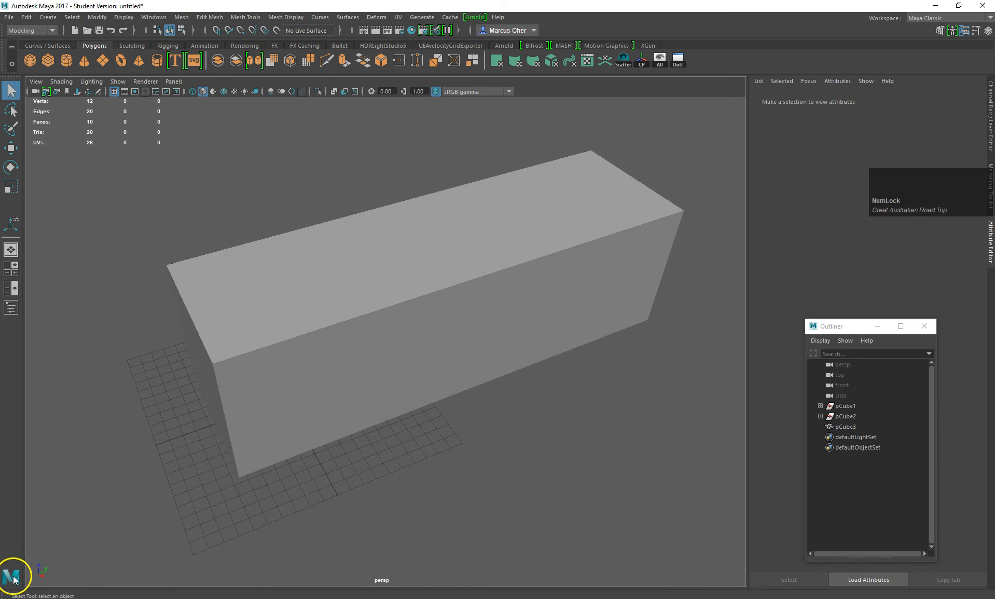
pyautogui.keyDown('alt'); pyautogui.moveTo(299, 456); pyautogui.dragTo(262, 439); pyautogui.keyUp('alt')
pyautogui.keyDown('alt'); pyautogui.moveTo(424, 322); pyautogui.dragTo(379, 357, button='middle'); pyautogui.keyUp('alt')
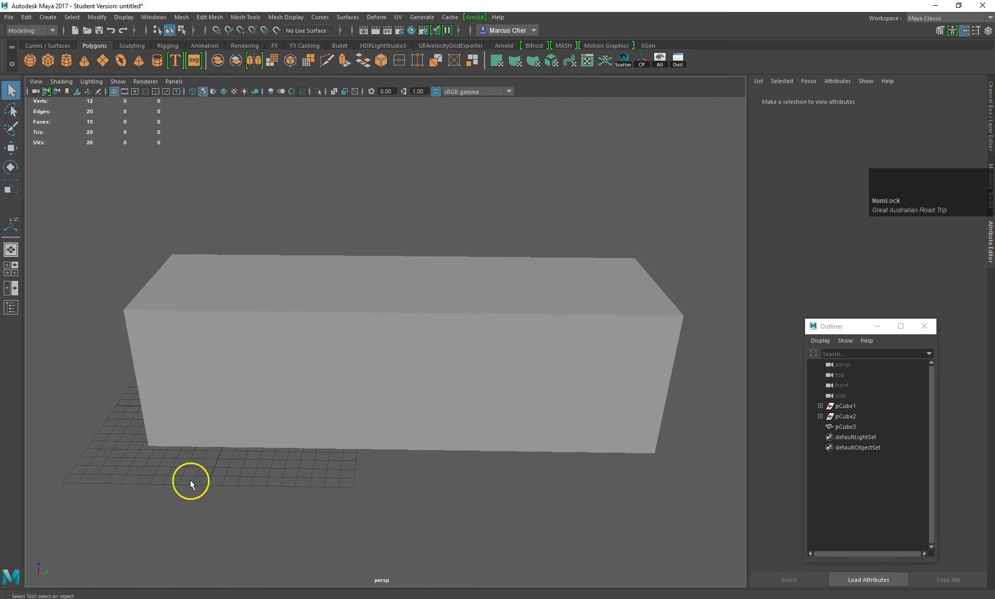
pyautogui.click(24, 580)
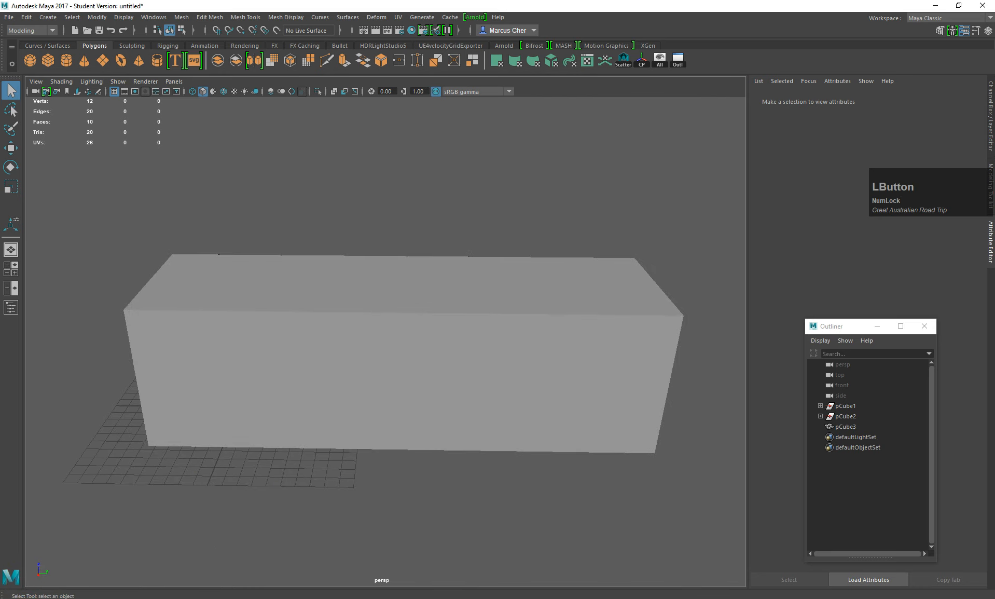